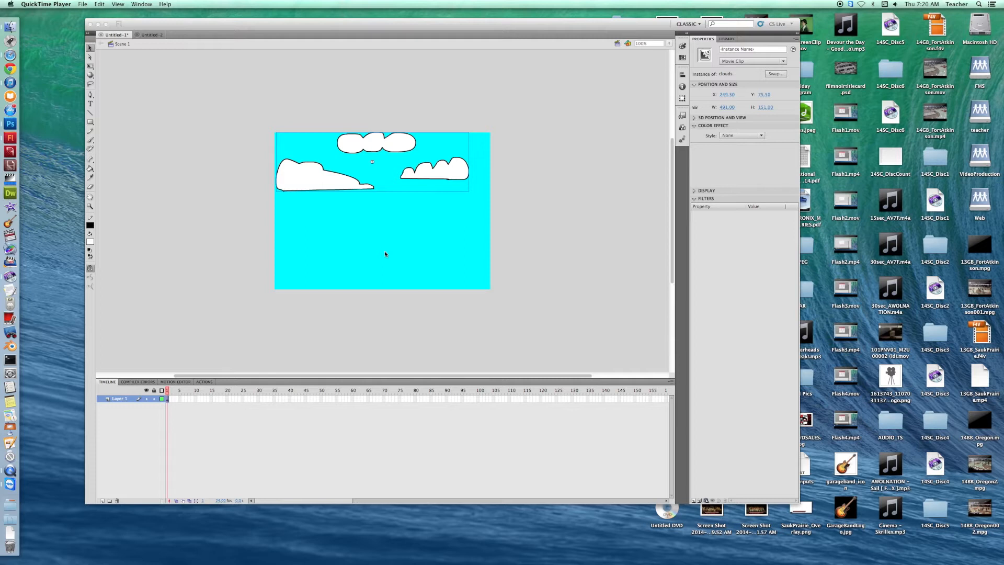
# Test the finished cloud movie in Flash Professional to preview its animation, and close the preview.
pyautogui.click(218, 64)
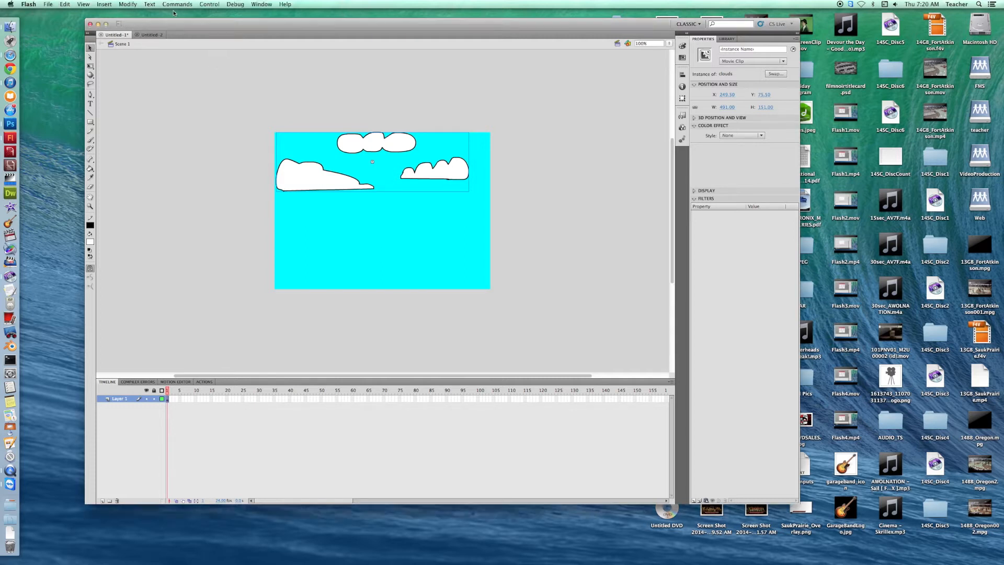
pyautogui.click(213, 5)
pyautogui.moveTo(234, 60)
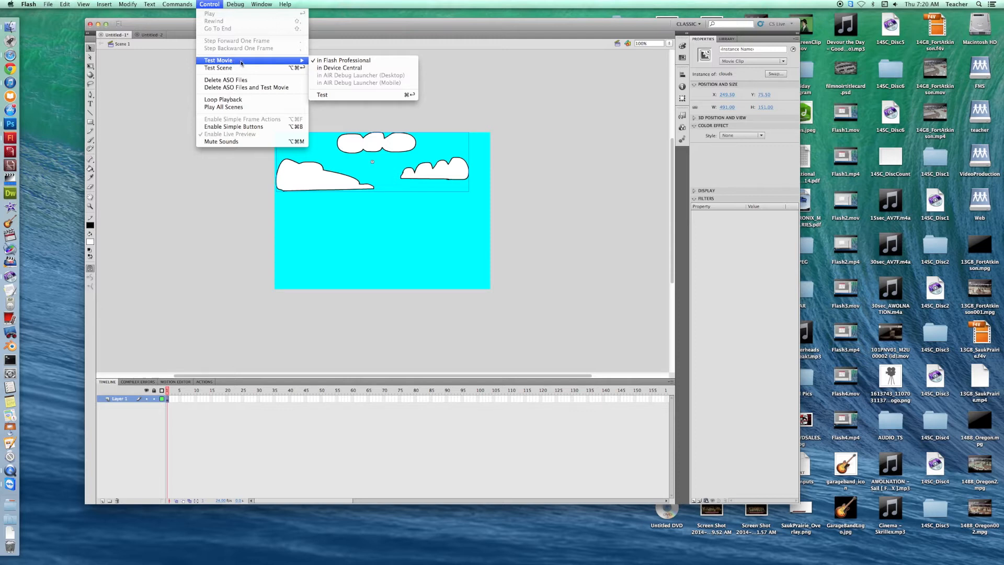
pyautogui.click(344, 61)
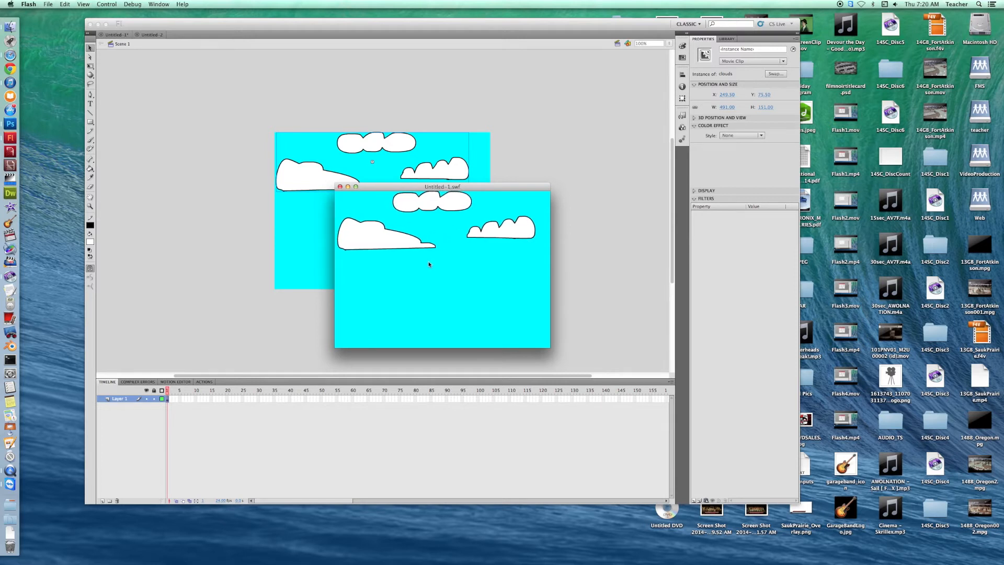
pyautogui.click(340, 187)
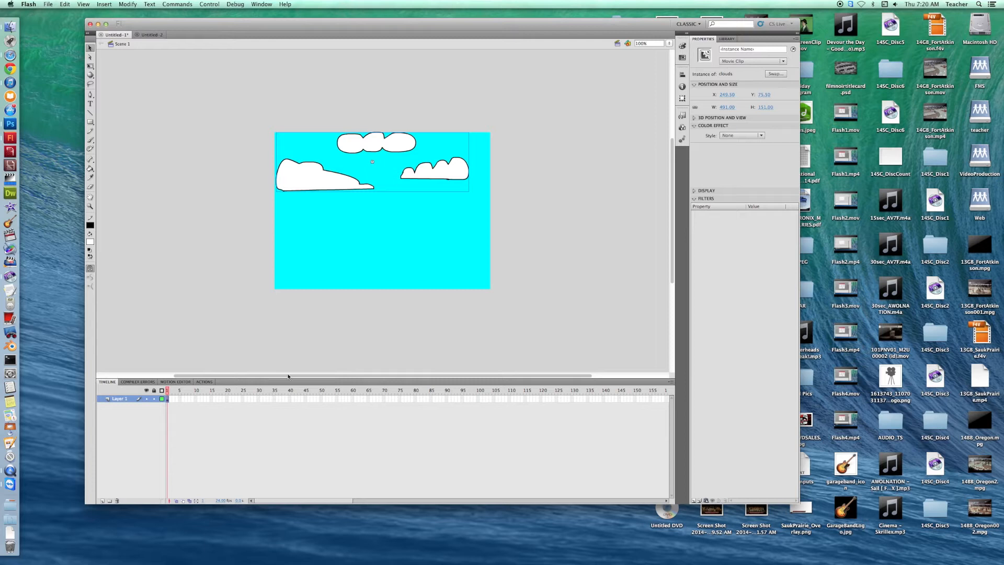
# Switch to the blank document Untitled-2 and set its stage background color to cyan.
pyautogui.click(153, 35)
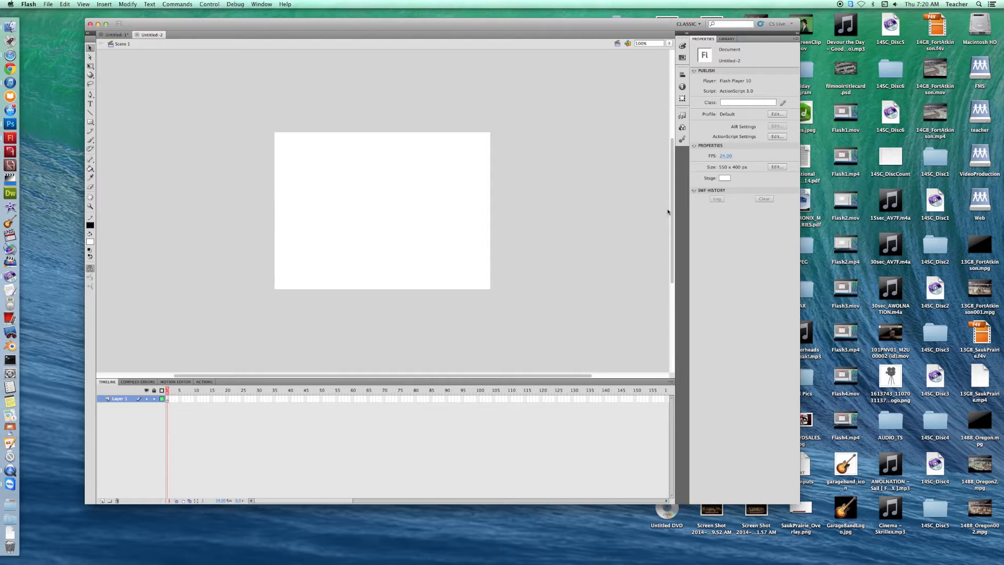
pyautogui.click(725, 179)
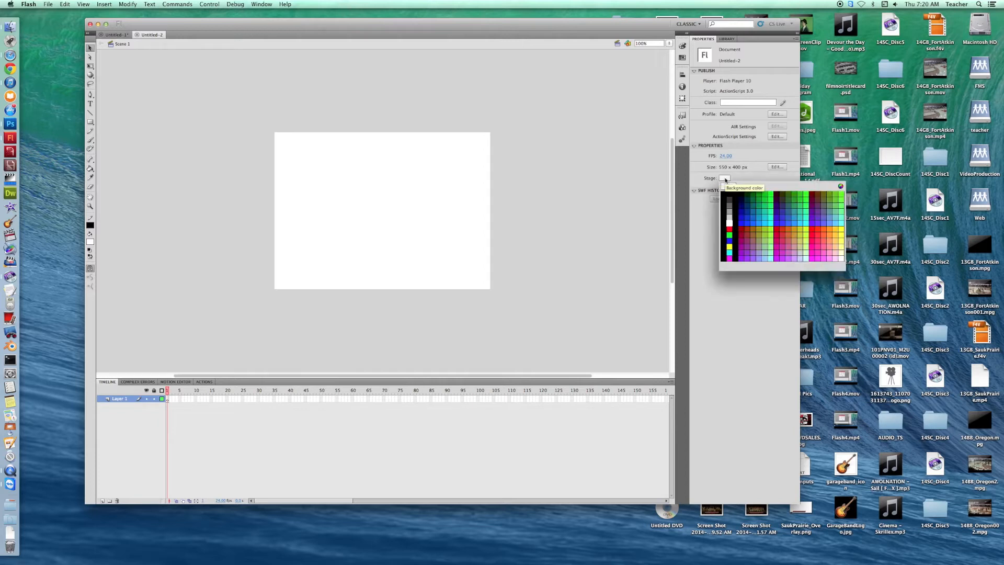
pyautogui.click(807, 223)
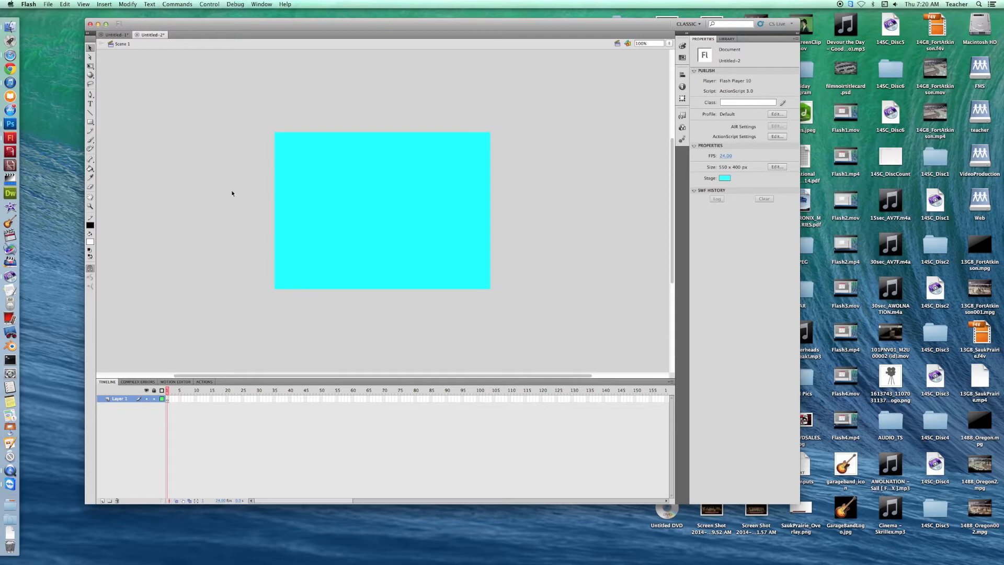
# Sketch three closed cloud outlines with the Pencil tool across the upper part of the stage.
pyautogui.click(90, 131)
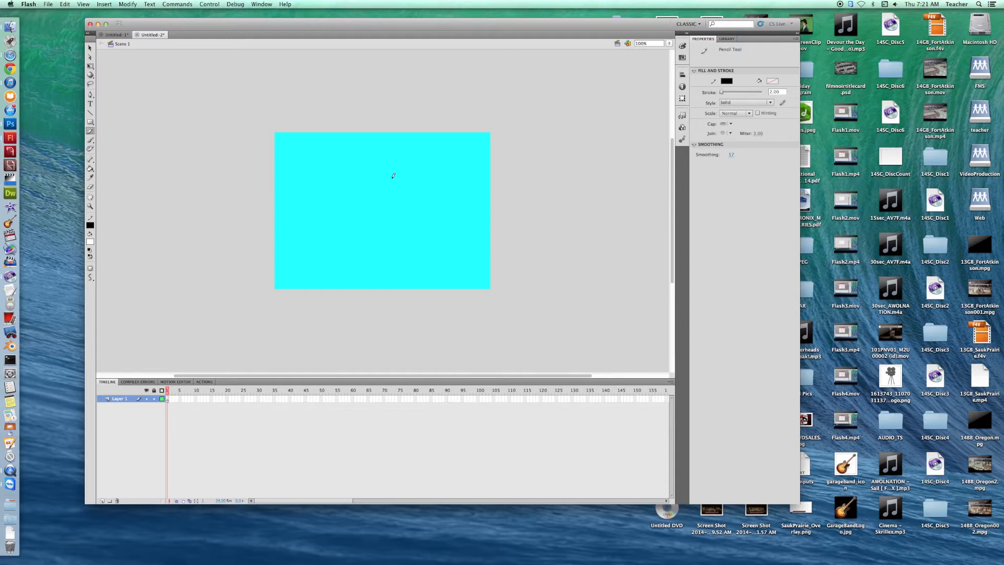
pyautogui.moveTo(392, 178)
pyautogui.mouseDown()
pyautogui.moveTo(464, 157)
pyautogui.moveTo(479, 172)
pyautogui.moveTo(391, 178)
pyautogui.mouseUp()
pyautogui.moveTo(340, 150)
pyautogui.mouseDown()
pyautogui.moveTo(334, 137)
pyautogui.moveTo(401, 141)
pyautogui.moveTo(404, 152)
pyautogui.moveTo(341, 151)
pyautogui.mouseUp()
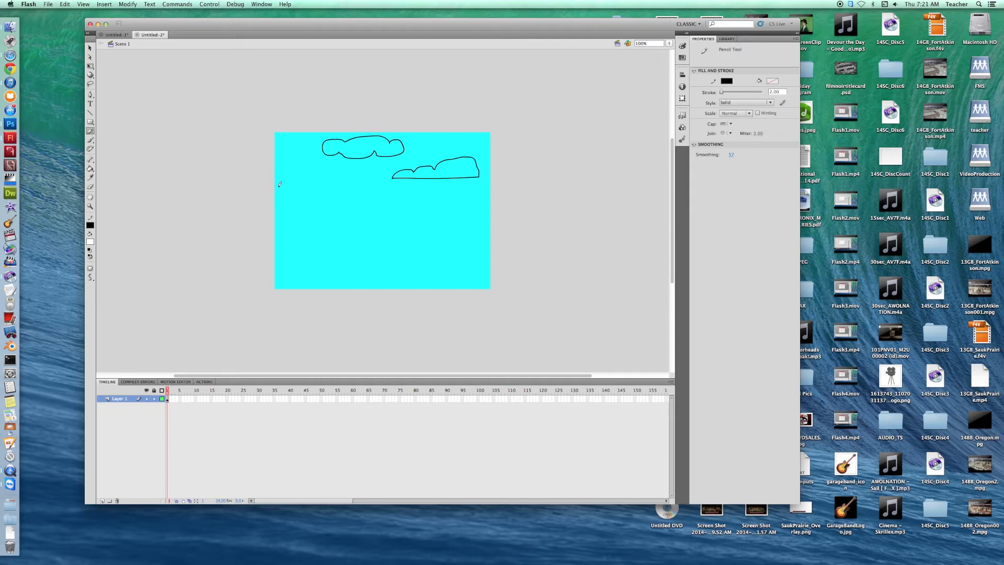
pyautogui.moveTo(278, 186)
pyautogui.mouseDown()
pyautogui.moveTo(341, 181)
pyautogui.moveTo(287, 153)
pyautogui.moveTo(277, 156)
pyautogui.moveTo(278, 187)
pyautogui.mouseUp()
# Fill the top-center and right cloud outlines with white using the Paint Bucket tool.
pyautogui.click(90, 169)
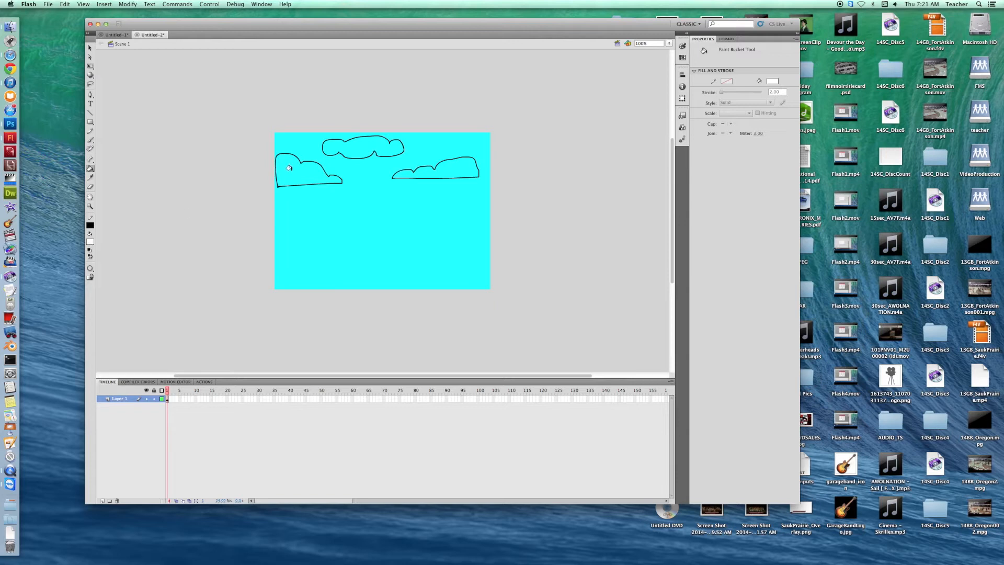
pyautogui.click(350, 145)
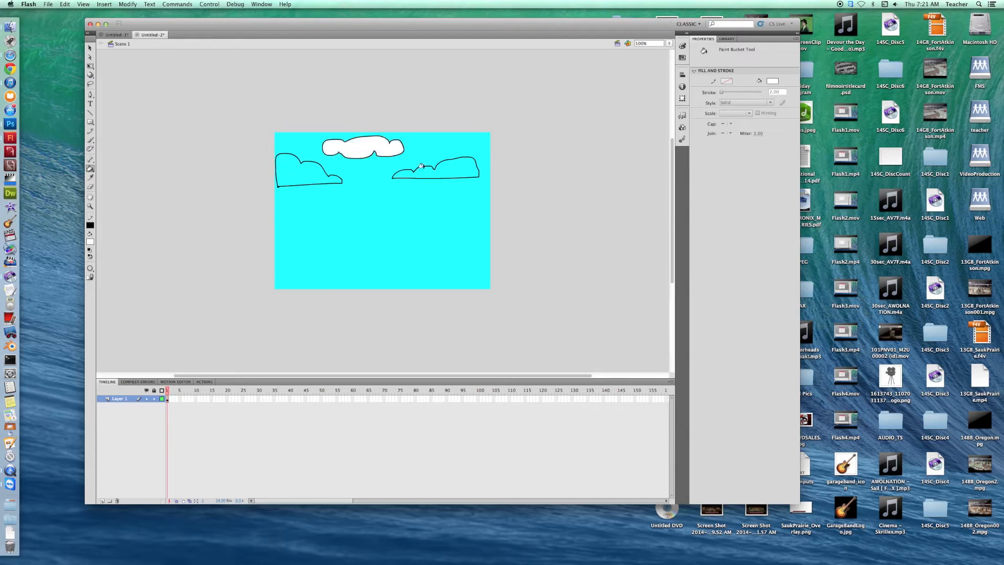
pyautogui.click(450, 168)
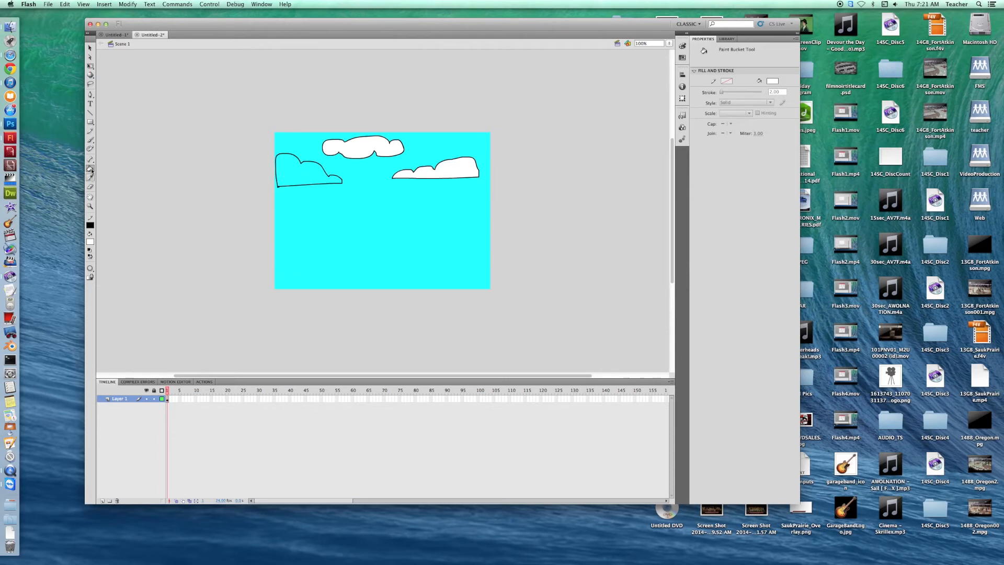
# Erase the unfilled left cloud, redraw it as a closed outline with the Pencil tool, and fill it white.
pyautogui.click(91, 187)
pyautogui.moveTo(338, 185)
pyautogui.mouseDown()
pyautogui.moveTo(294, 154)
pyautogui.moveTo(276, 159)
pyautogui.moveTo(279, 187)
pyautogui.moveTo(329, 183)
pyautogui.mouseUp()
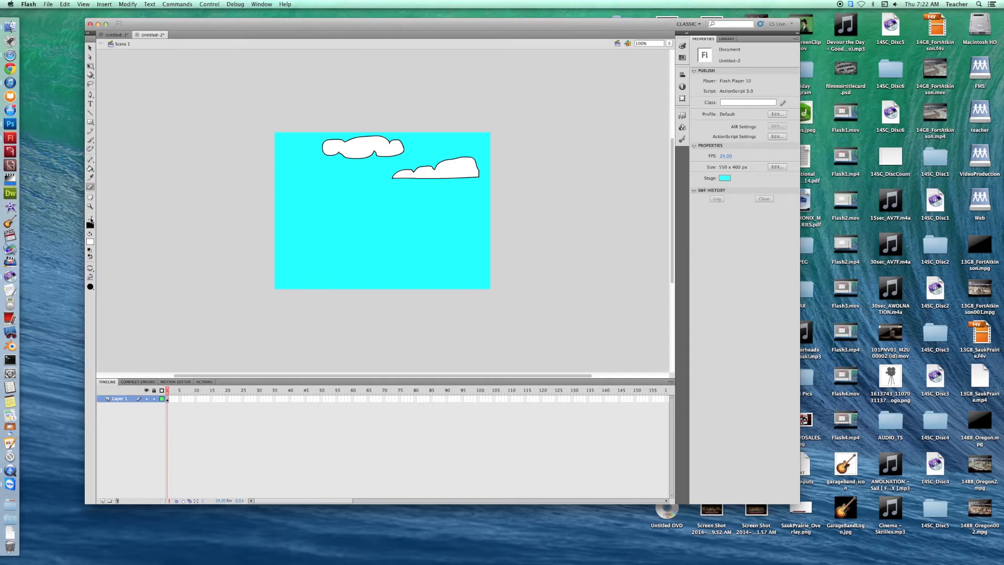
pyautogui.click(90, 130)
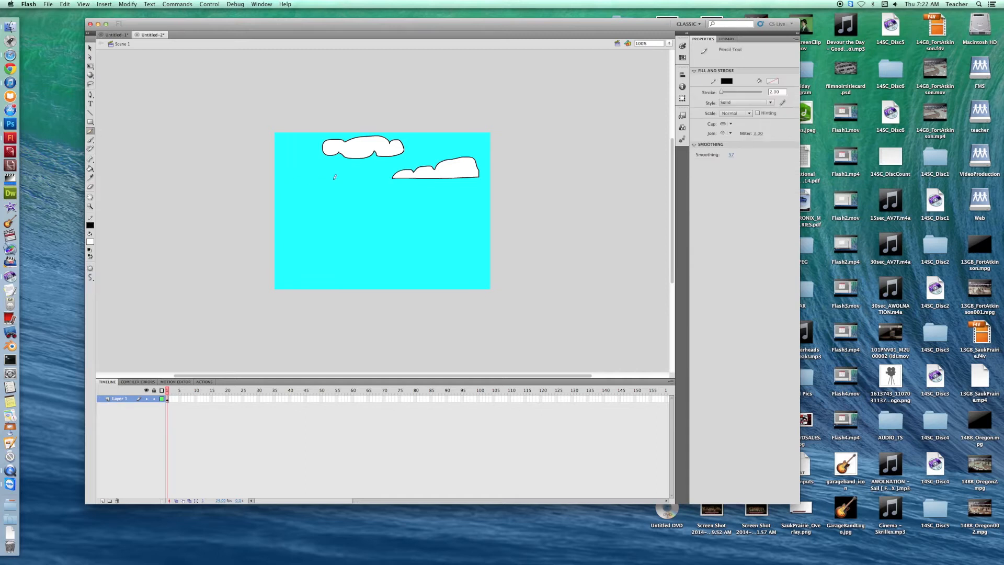
pyautogui.moveTo(338, 181)
pyautogui.mouseDown()
pyautogui.moveTo(284, 152)
pyautogui.moveTo(275, 159)
pyautogui.moveTo(278, 182)
pyautogui.moveTo(338, 182)
pyautogui.mouseUp()
pyautogui.click(90, 168)
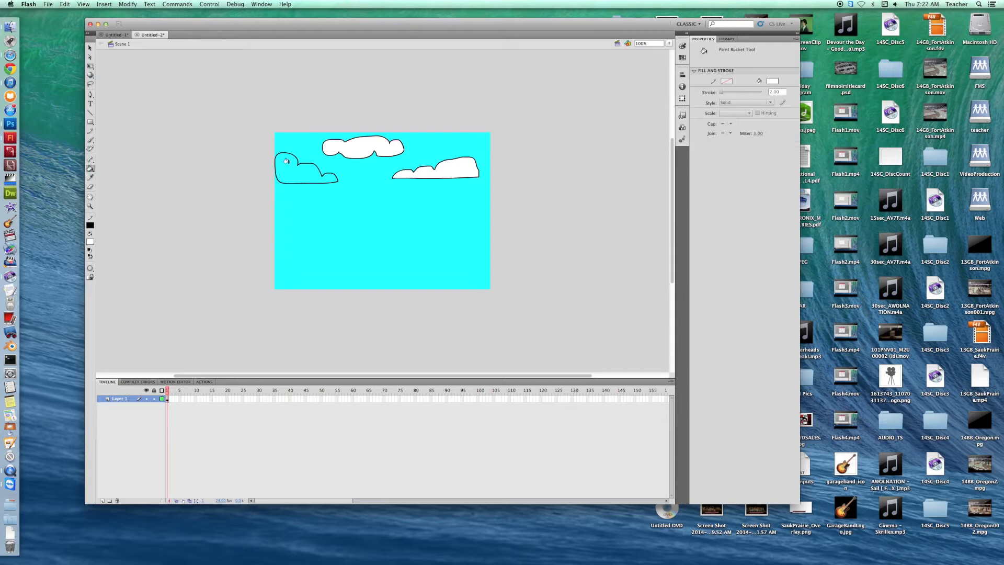
pyautogui.click(293, 170)
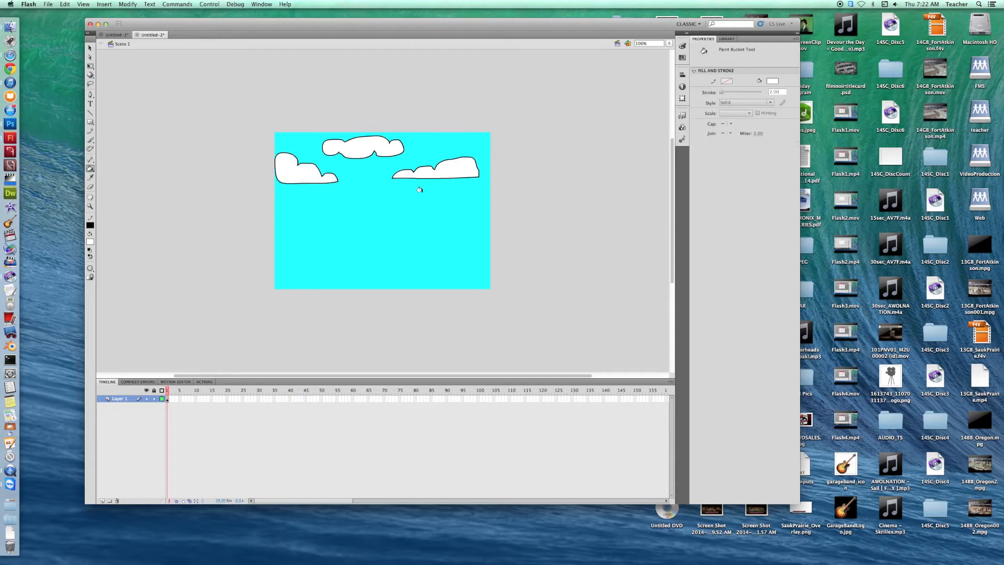
# Convert the whole top-center cloud into a Movie Clip symbol named cloud2 and move it slightly above the stage's upper edge.
pyautogui.click(90, 49)
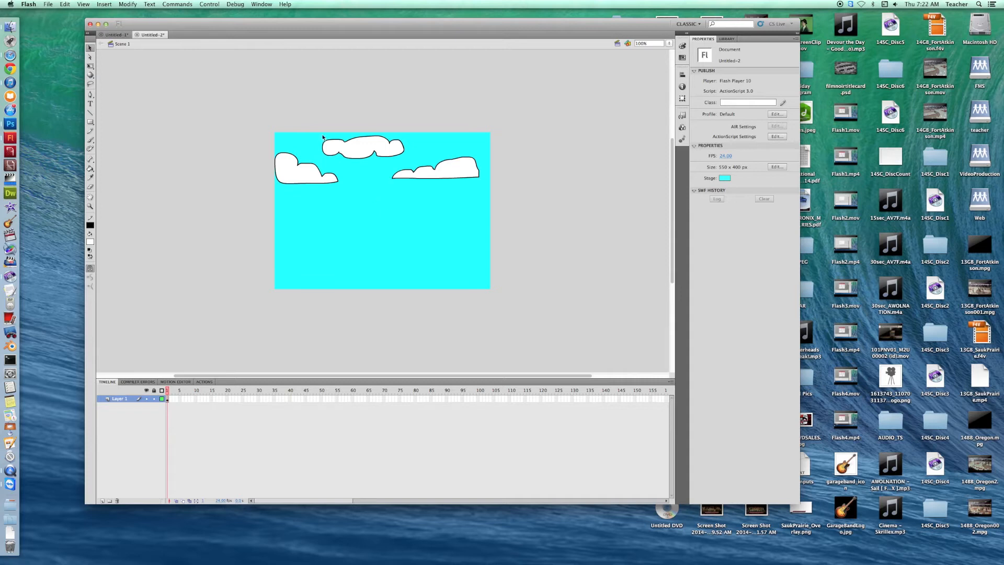
pyautogui.moveTo(318, 129); pyautogui.dragTo(412, 166)
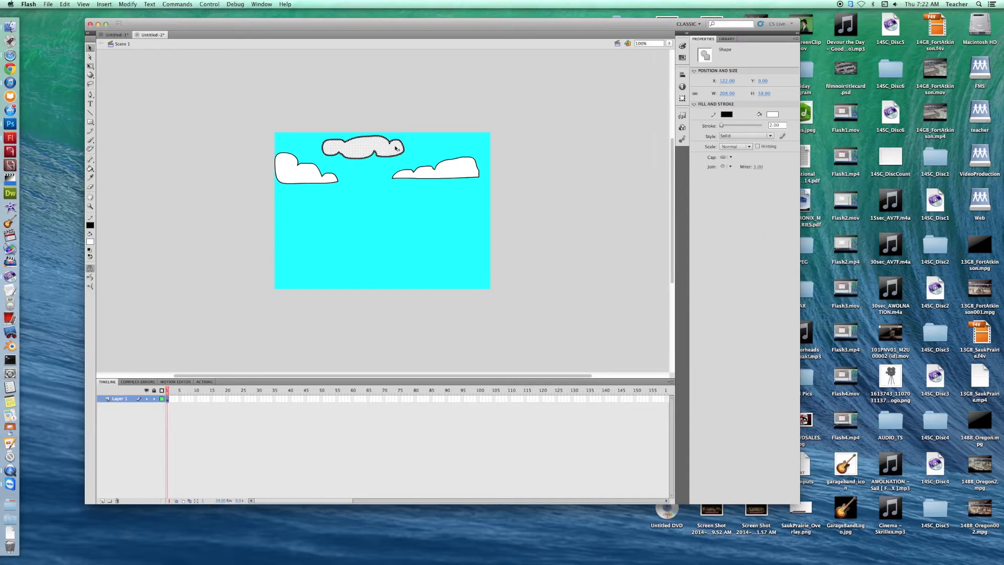
pyautogui.rightClick(362, 150)
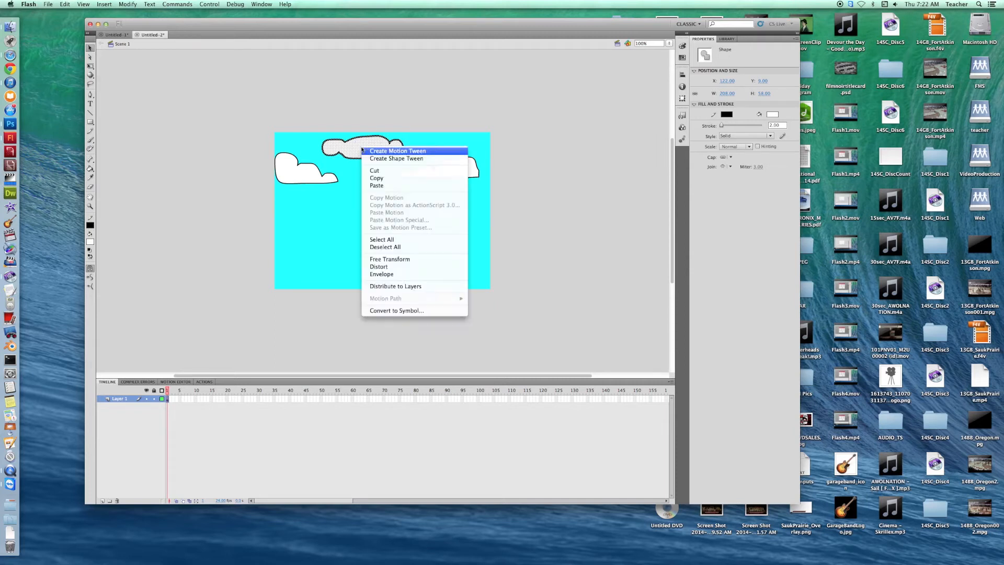
pyautogui.click(381, 310)
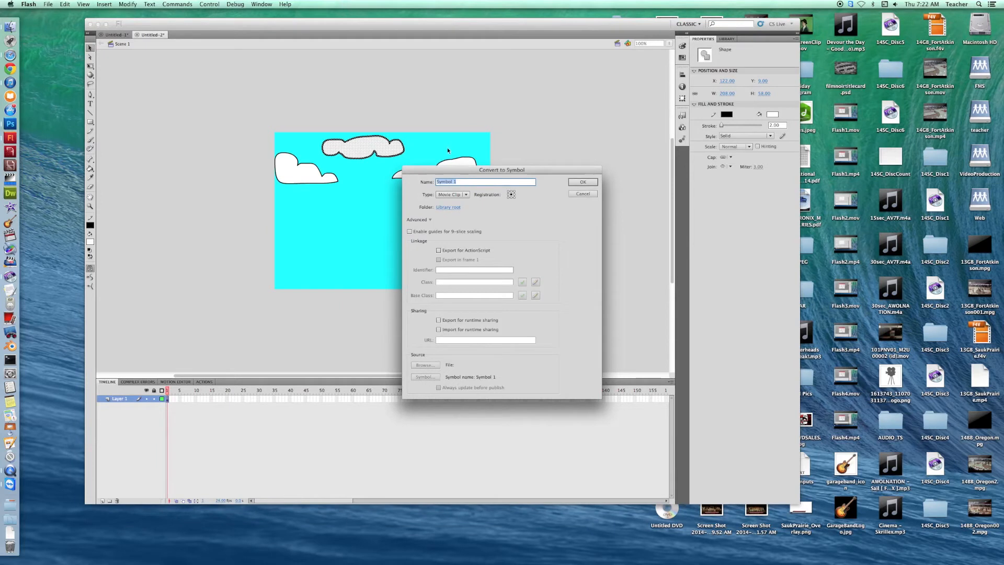
pyautogui.click(464, 193)
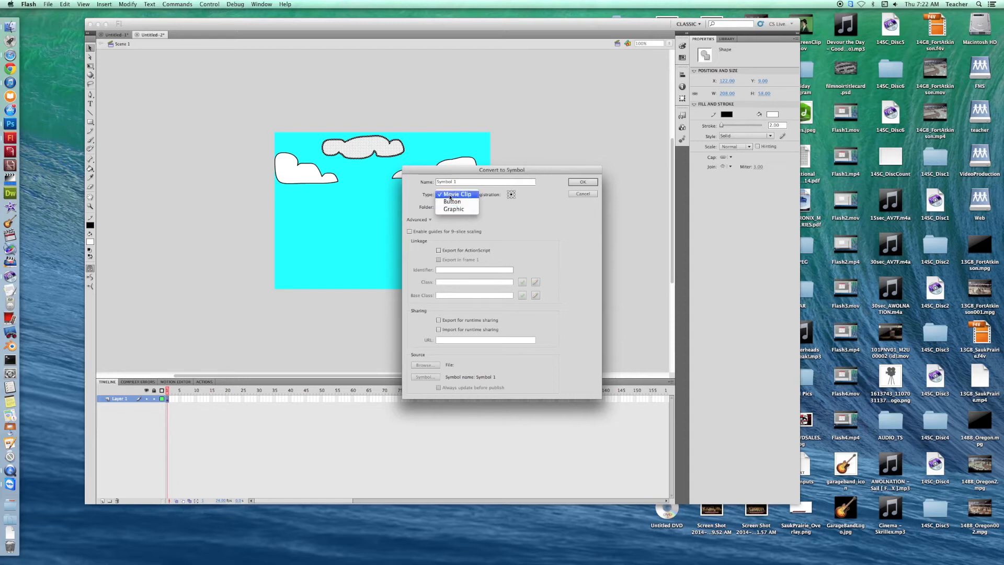
pyautogui.click(451, 195)
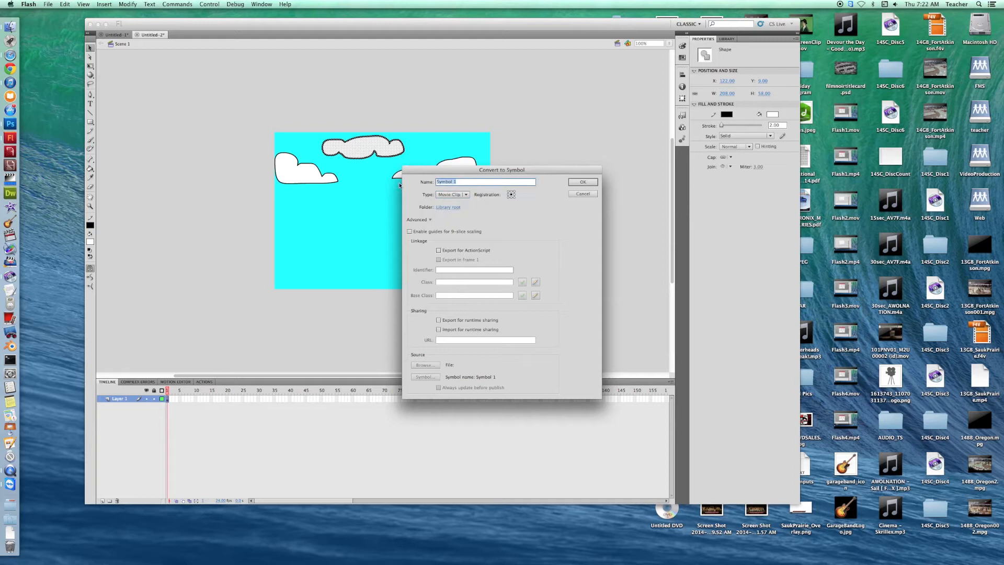
pyautogui.write('cloud2')
pyautogui.click(581, 180)
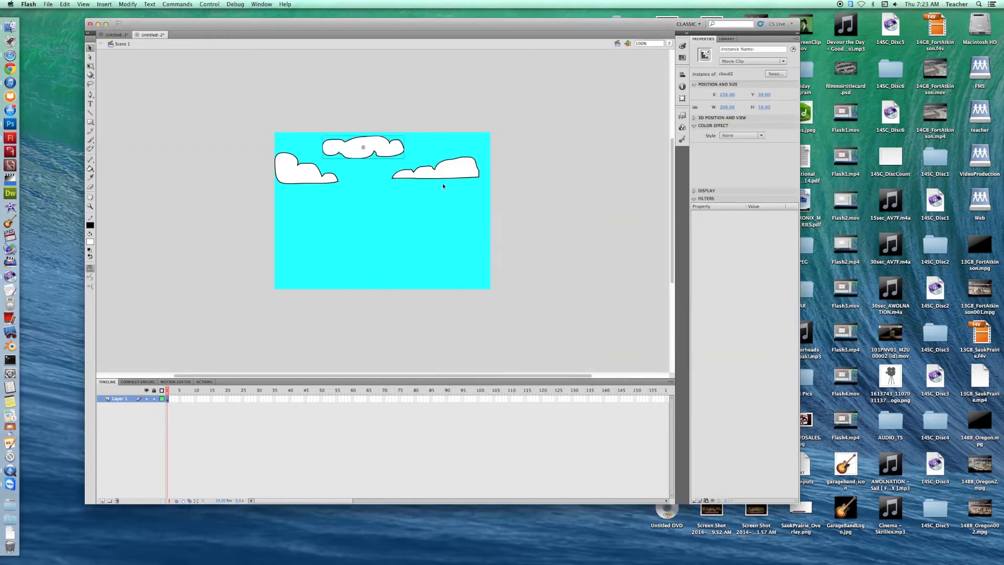
pyautogui.moveTo(374, 146); pyautogui.dragTo(383, 135)
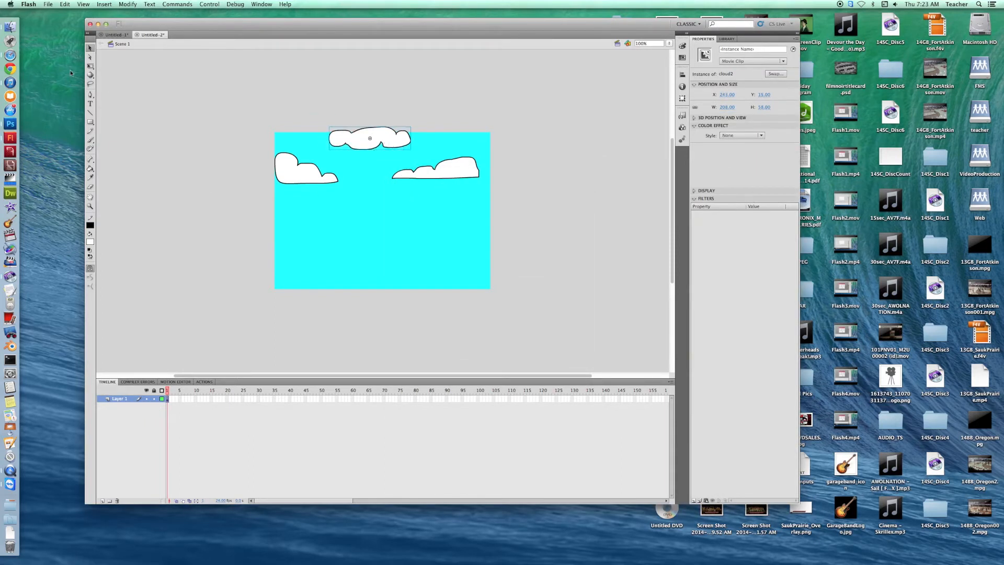
# Convert the right cloud's fill and outline into a Movie Clip symbol named cloud3.
pyautogui.moveTo(389, 152); pyautogui.dragTo(490, 192)
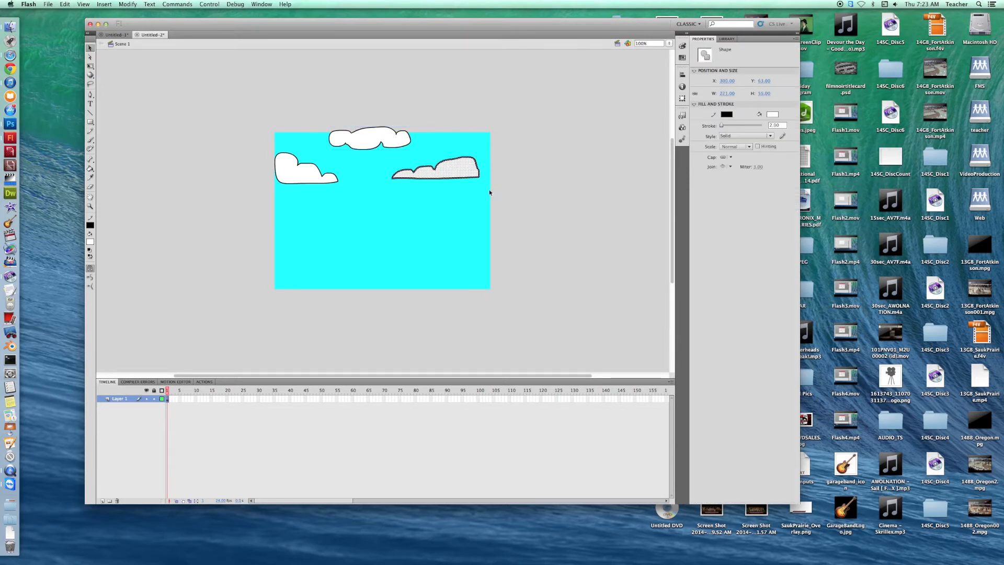
pyautogui.rightClick(456, 173)
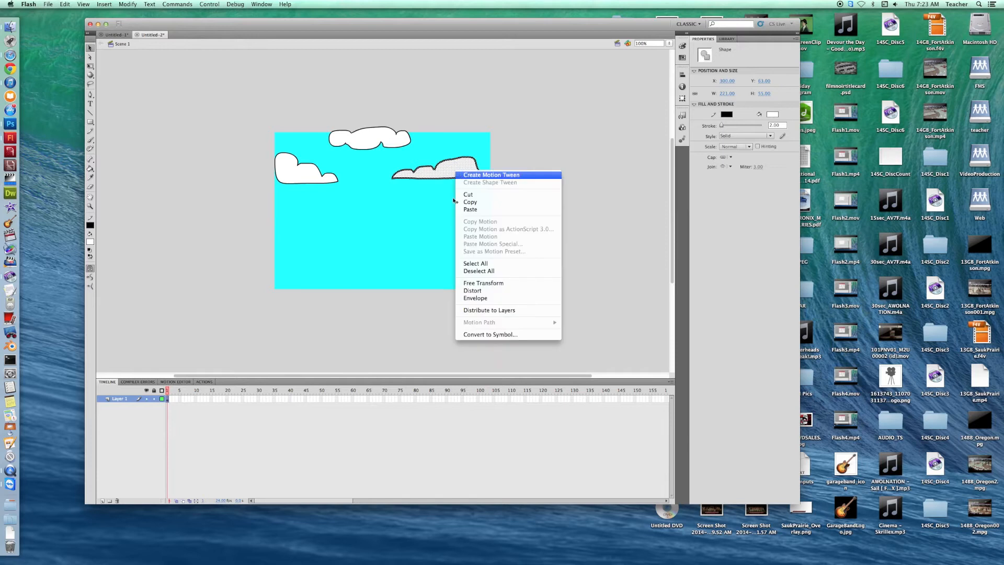
pyautogui.click(482, 335)
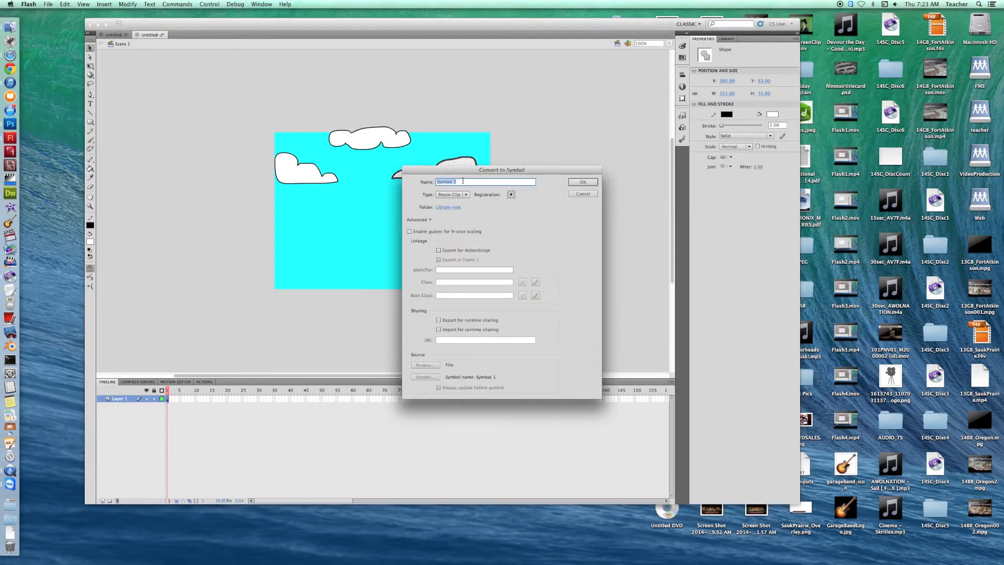
pyautogui.write('cloud3')
pyautogui.click(583, 182)
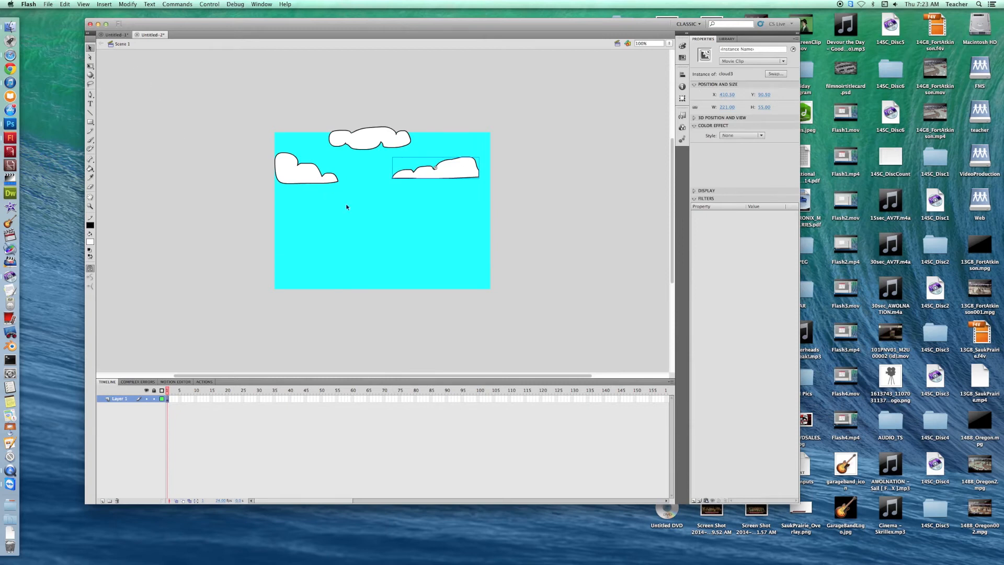
# Convert the left cloud's fill and outline into a Movie Clip symbol named cloud1.
pyautogui.moveTo(343, 188); pyautogui.dragTo(354, 157)
pyautogui.moveTo(346, 193); pyautogui.dragTo(262, 151)
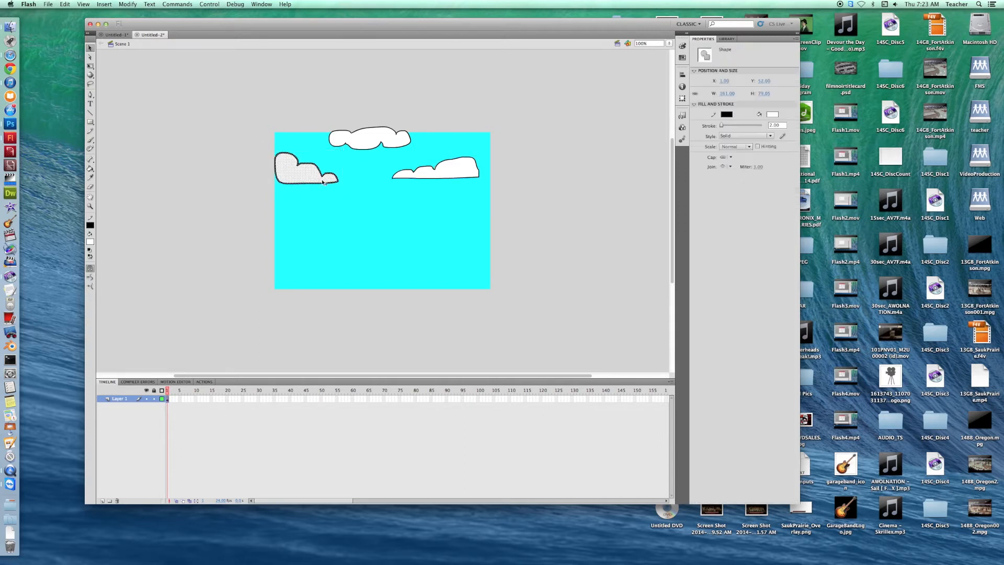
pyautogui.rightClick(294, 178)
pyautogui.click(324, 338)
pyautogui.write('cloud1')
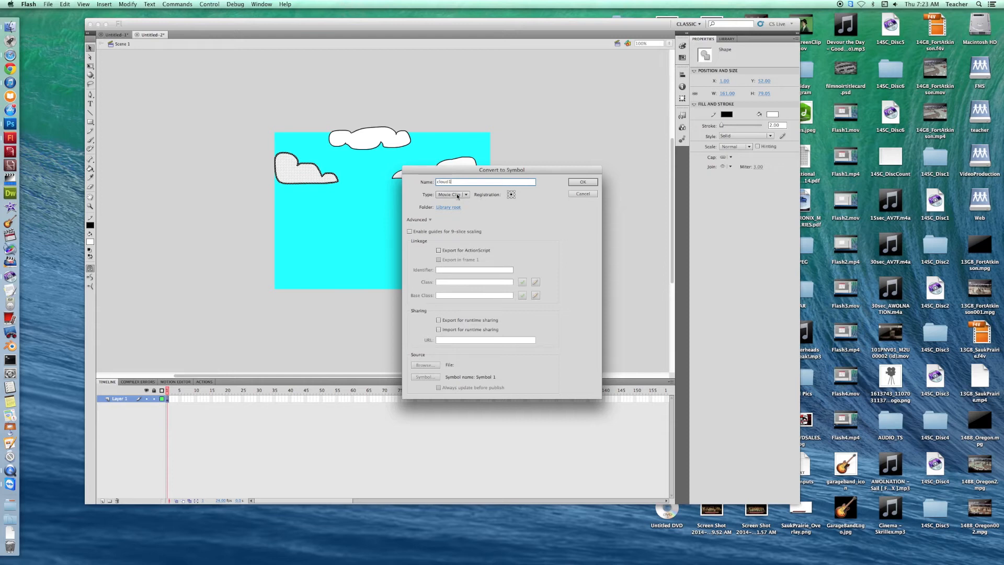
pyautogui.click(583, 182)
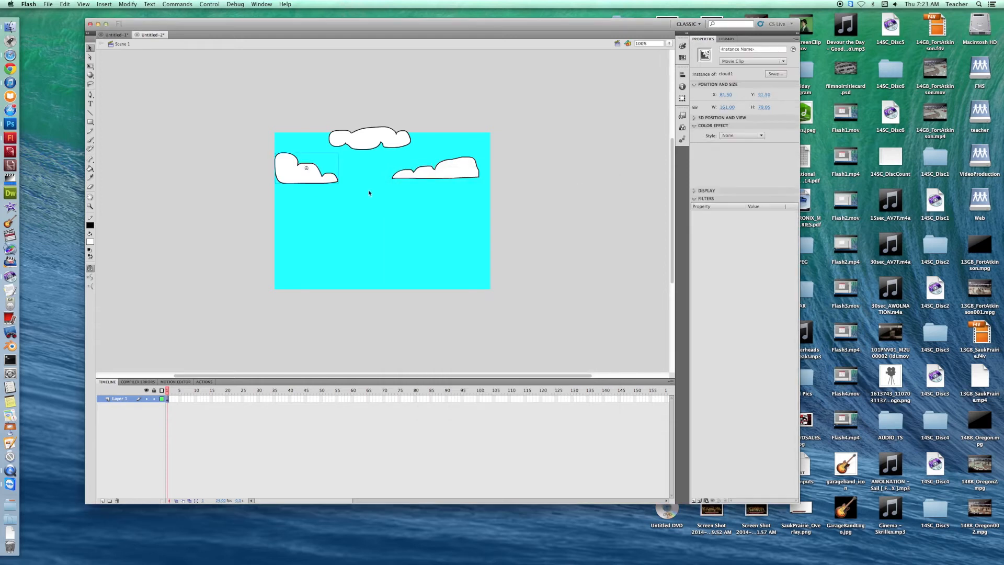
# Move the cloud2 instance down inside the stage's upper edge, to about X 243, Y 35, and deselect it.
pyautogui.click(371, 139)
pyautogui.moveTo(370, 139); pyautogui.dragTo(370, 146)
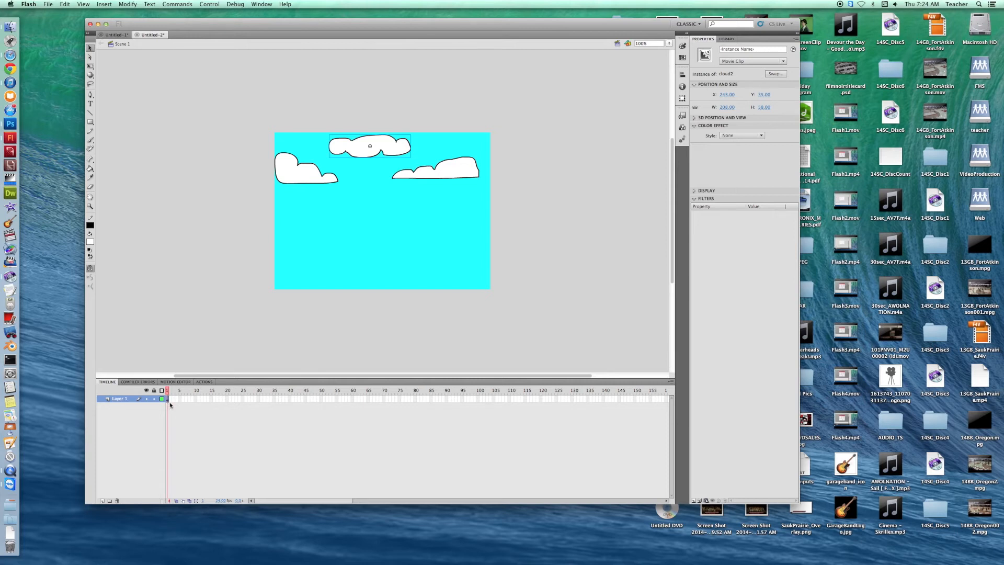
pyautogui.click(473, 292)
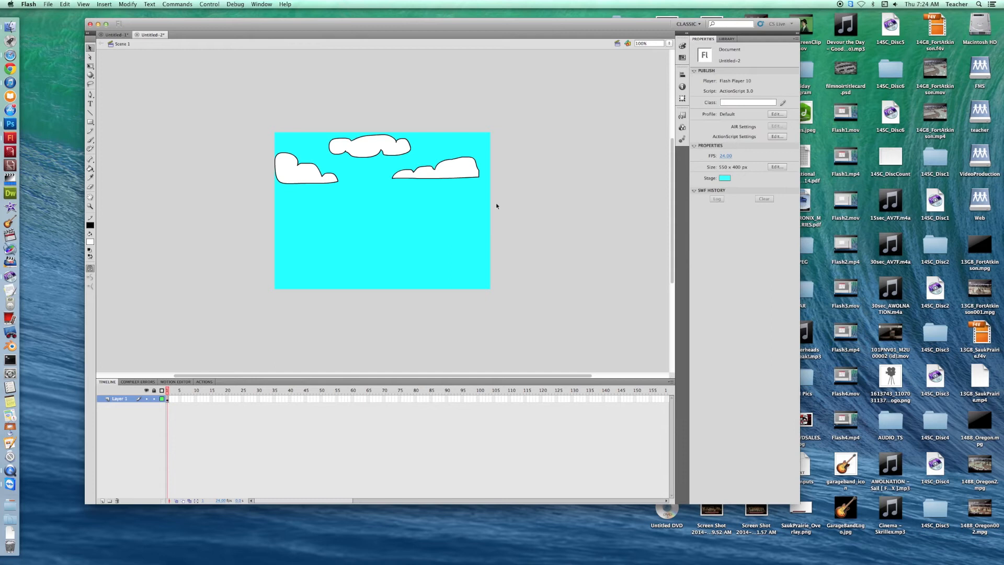
pyautogui.moveTo(491, 188); pyautogui.dragTo(263, 126)
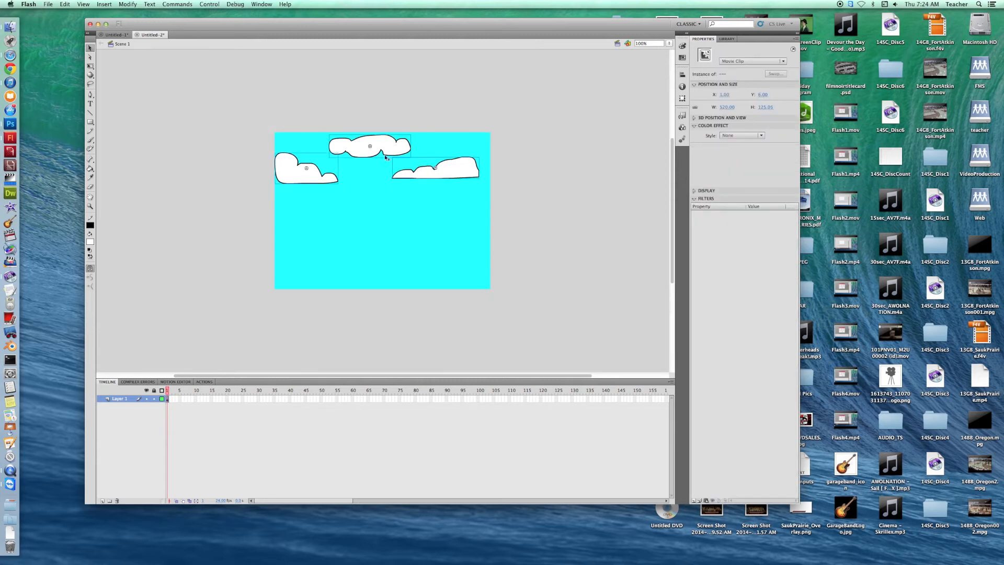
pyautogui.rightClick(328, 169)
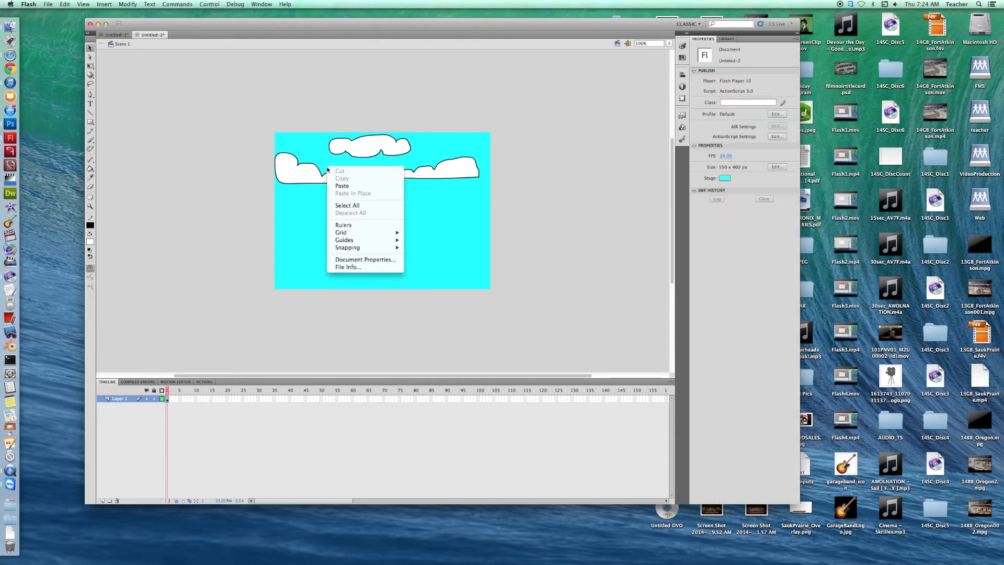
pyautogui.click(493, 194)
# Convert all three clouds together into one Movie Clip symbol named cloudsall, and deselect it.
pyautogui.moveTo(493, 190); pyautogui.dragTo(264, 127)
pyautogui.rightClick(450, 172)
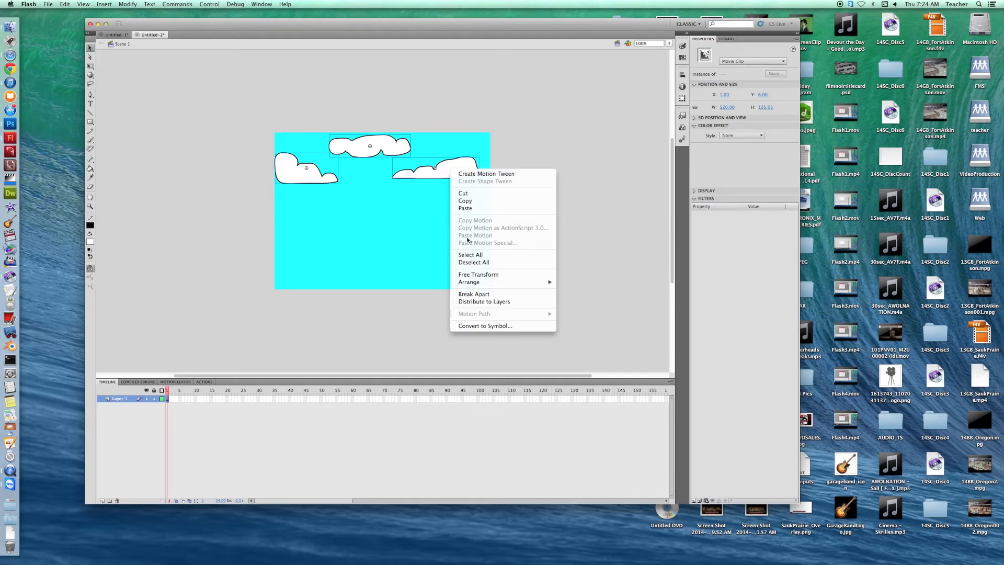
pyautogui.click(485, 326)
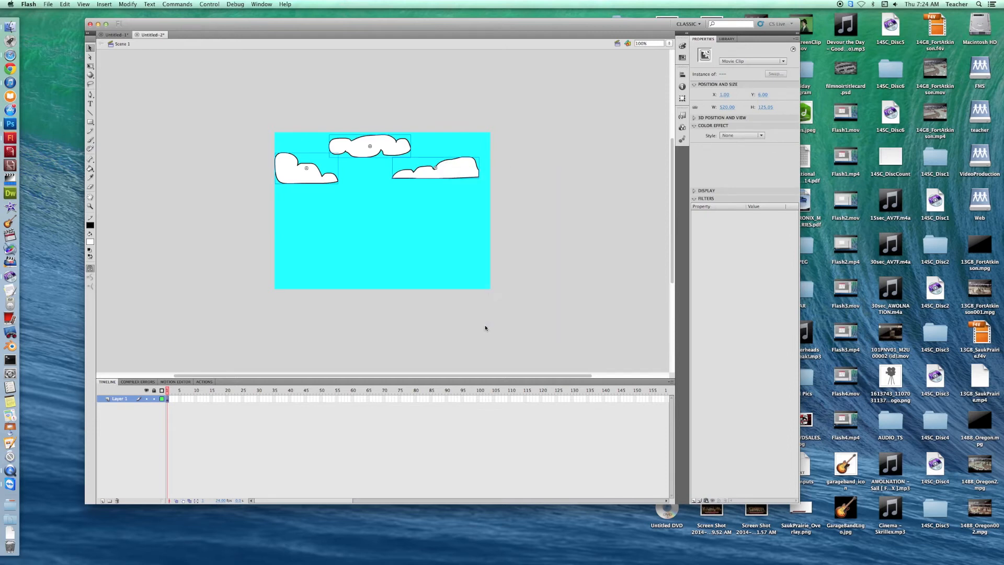
pyautogui.write('cloudsall')
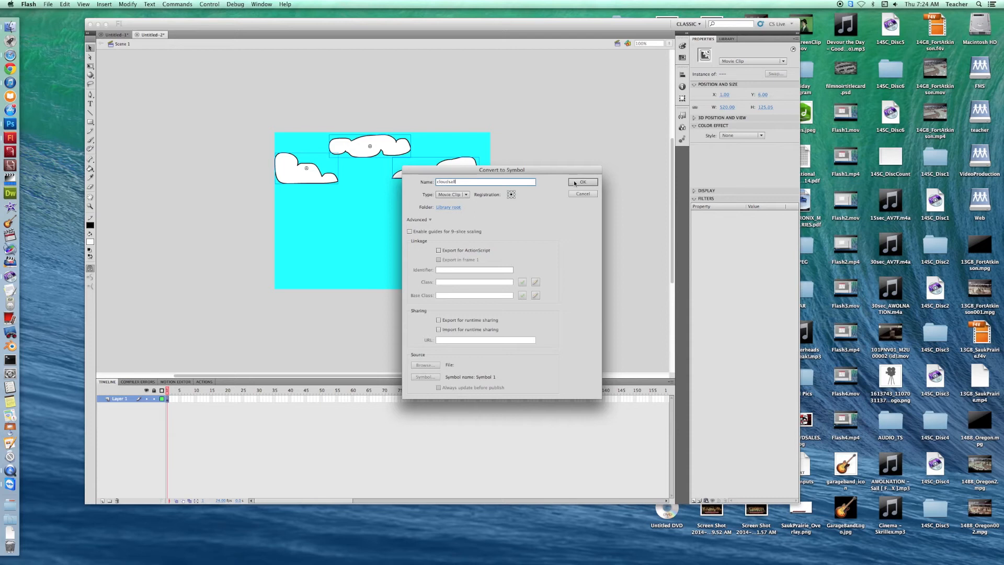
pyautogui.click(575, 182)
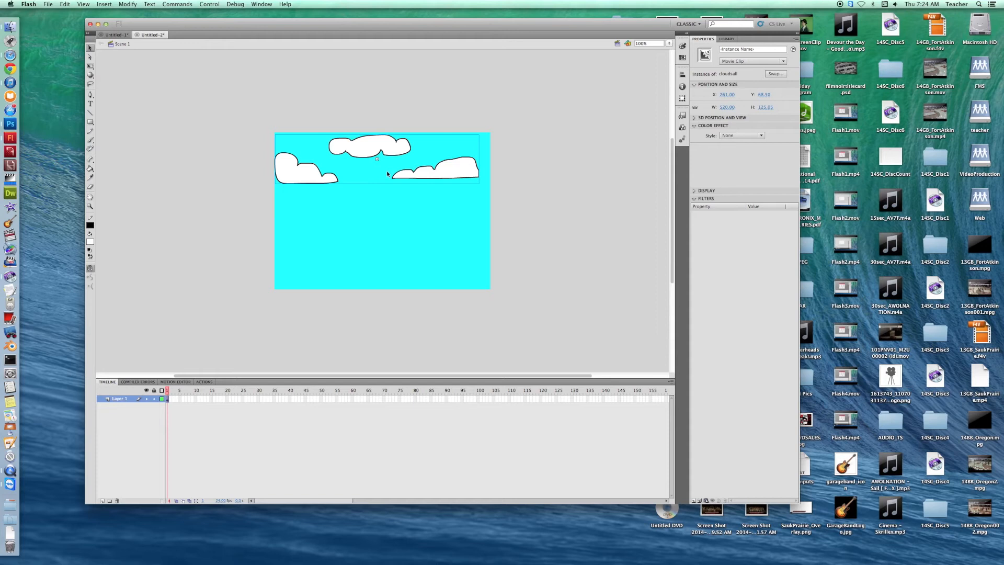
pyautogui.click(349, 166)
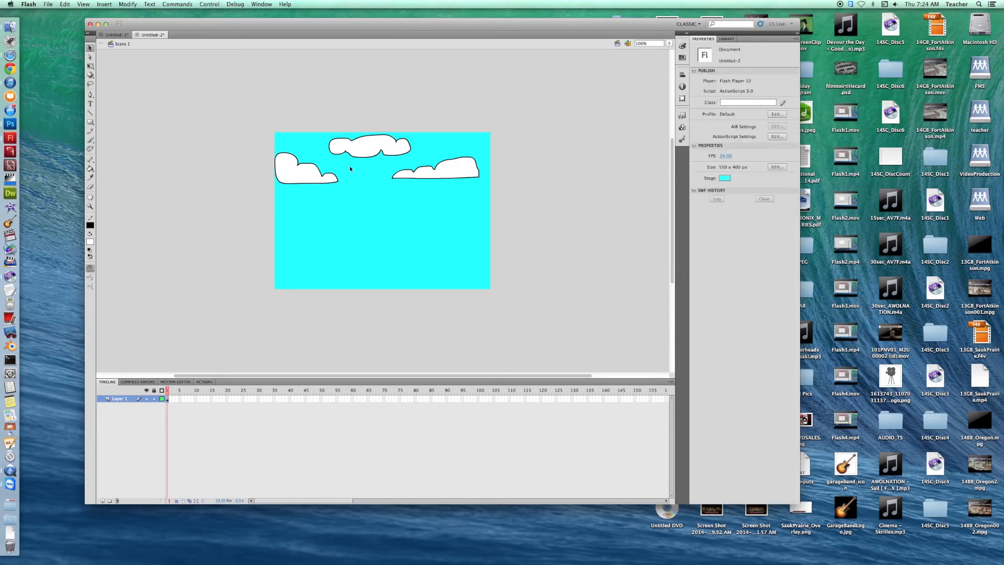
# Open the cloudsall symbol for editing and distribute its three clouds to separate layers.
pyautogui.doubleClick(304, 178)
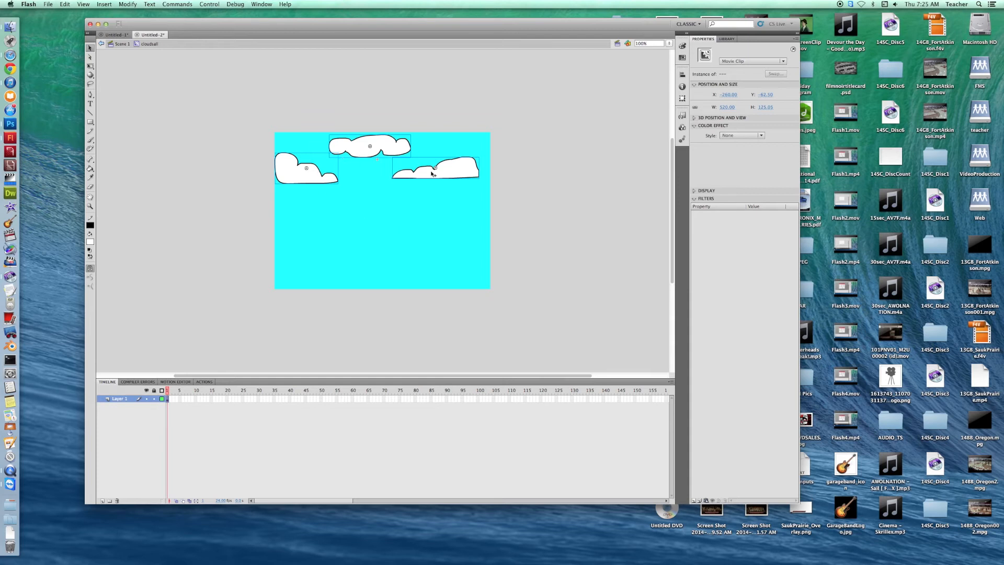
pyautogui.rightClick(312, 173)
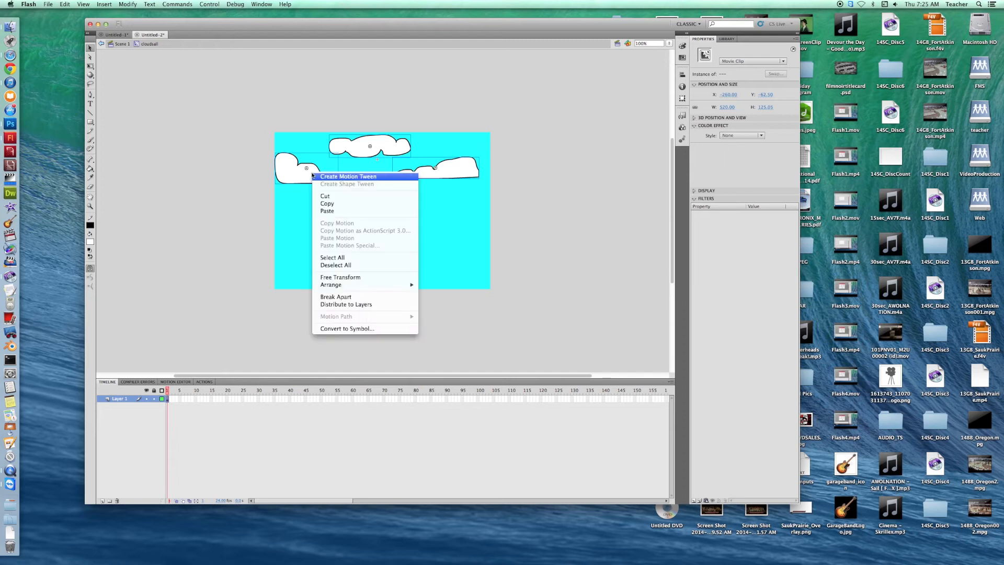
pyautogui.click(350, 306)
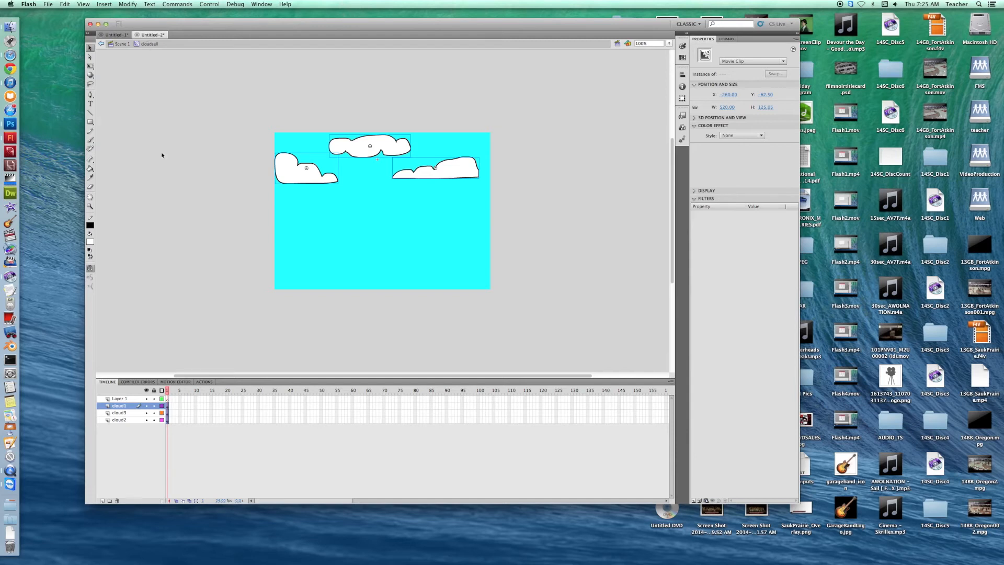
# Delete the empty Layer 1 and move the cloud2 layer between cloud1 and cloud3.
pyautogui.click(120, 399)
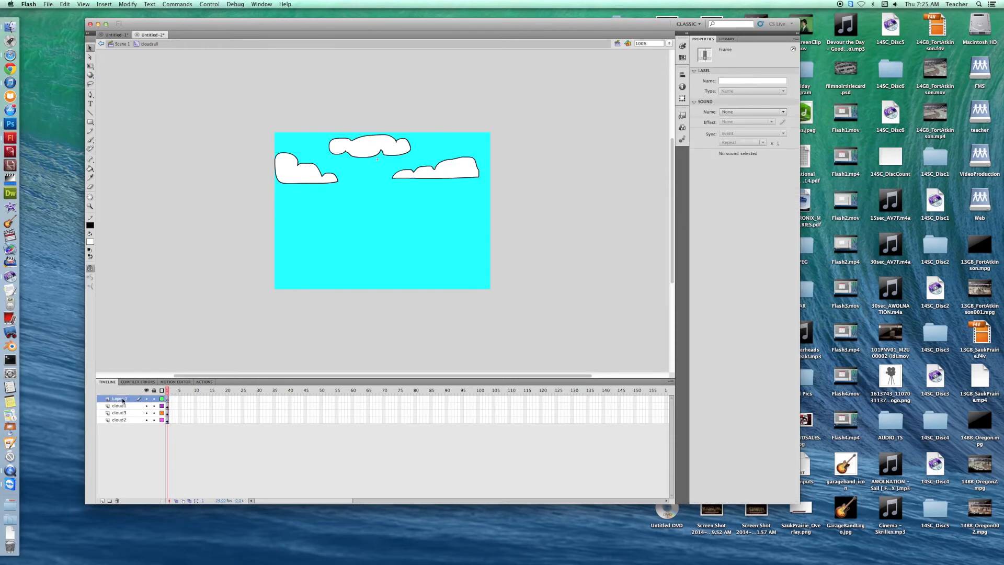
pyautogui.click(117, 501)
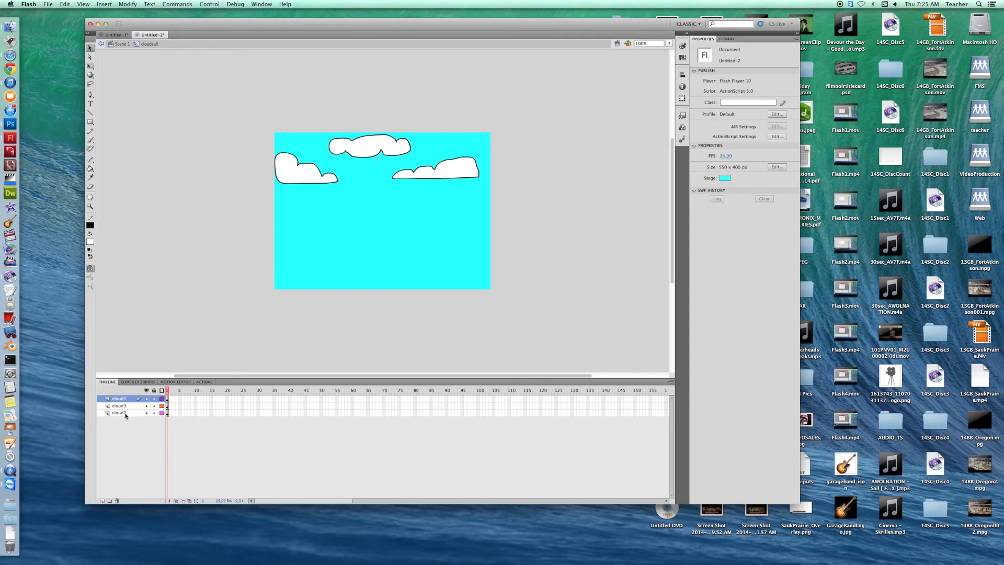
pyautogui.moveTo(126, 416); pyautogui.dragTo(129, 407)
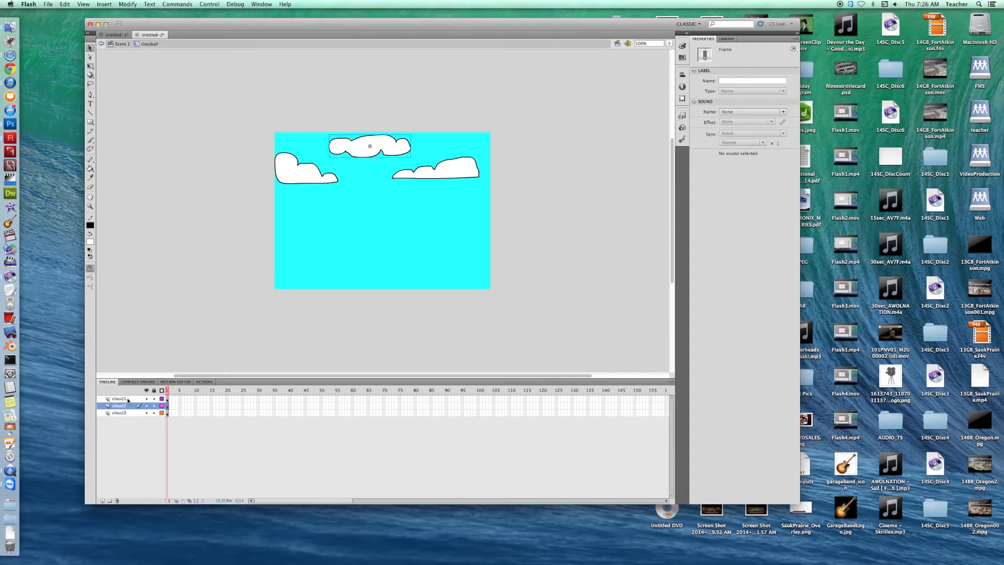
# Insert a keyframe at frame 50 of the cloud1 layer and move the cloud right to about X -135, Y 23.
pyautogui.click(128, 400)
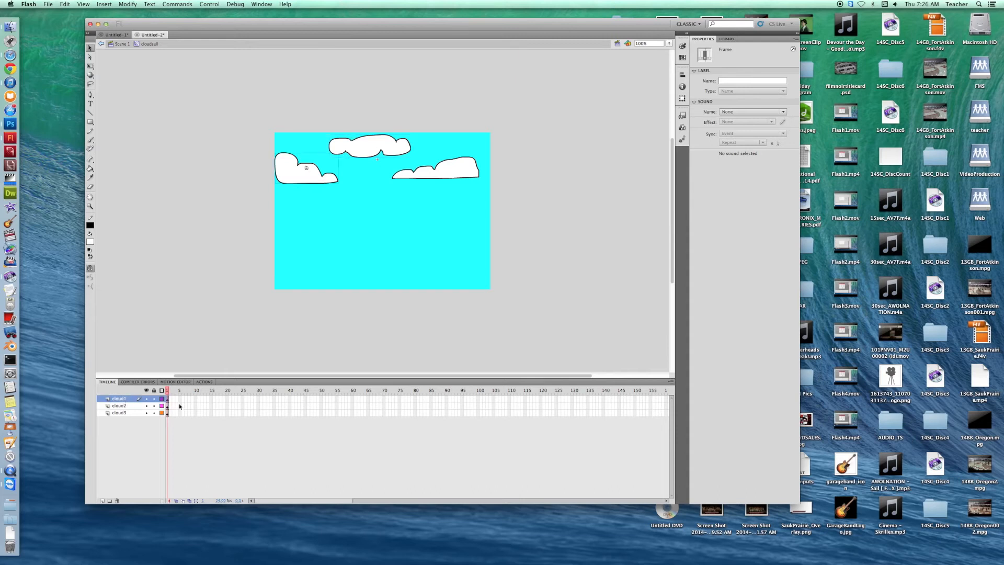
pyautogui.click(321, 400)
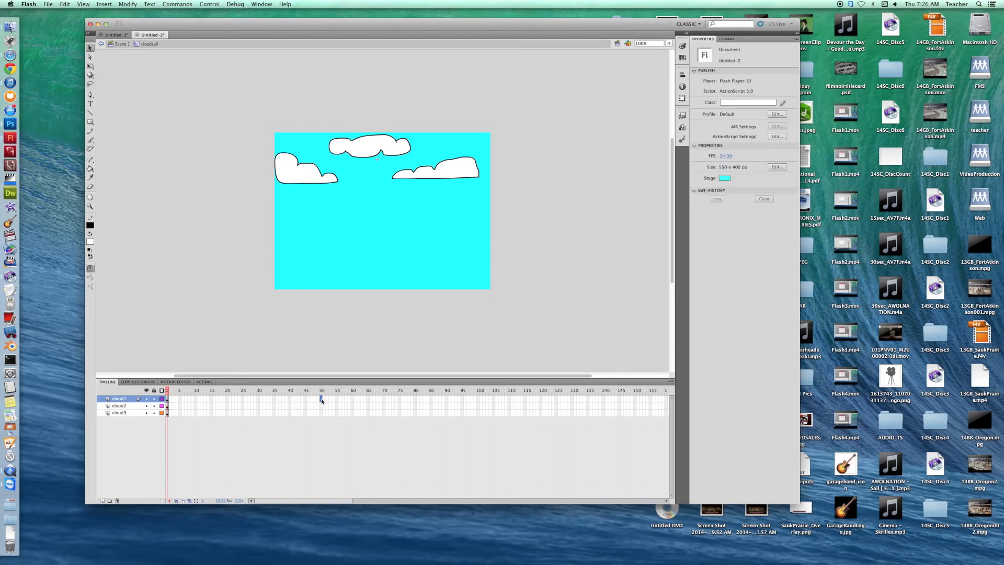
pyautogui.rightClick(321, 400)
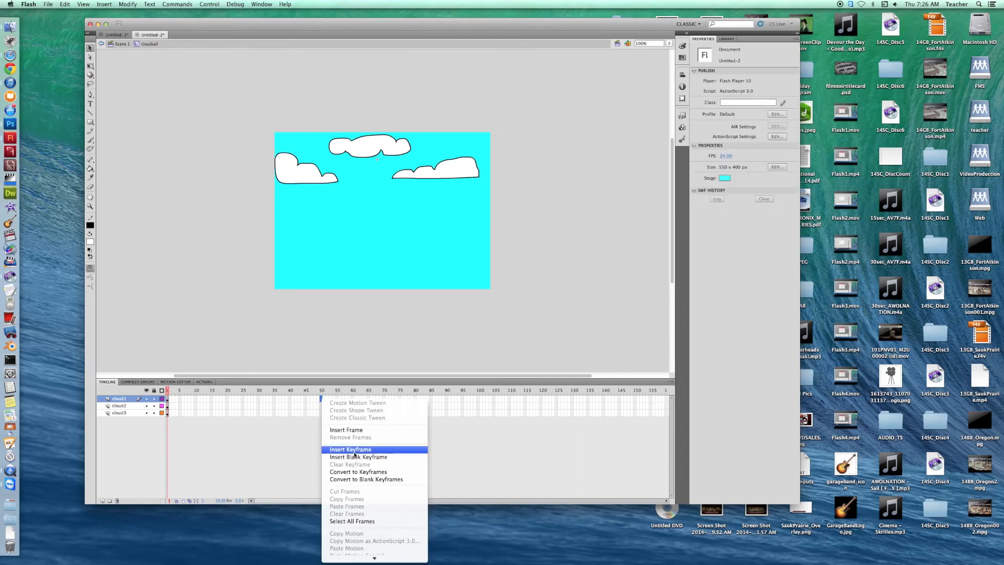
pyautogui.click(353, 450)
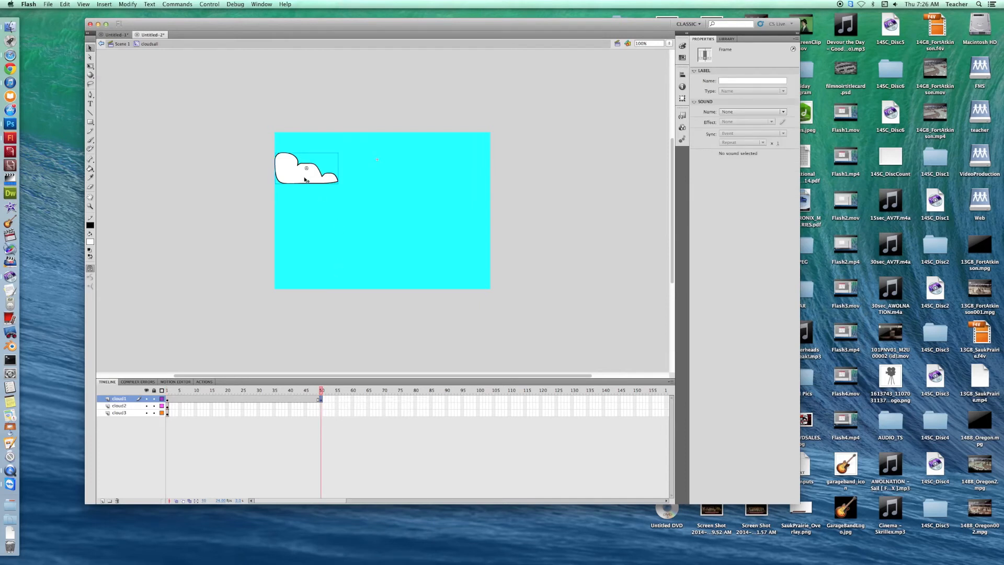
pyautogui.moveTo(301, 179); pyautogui.dragTo(317, 178)
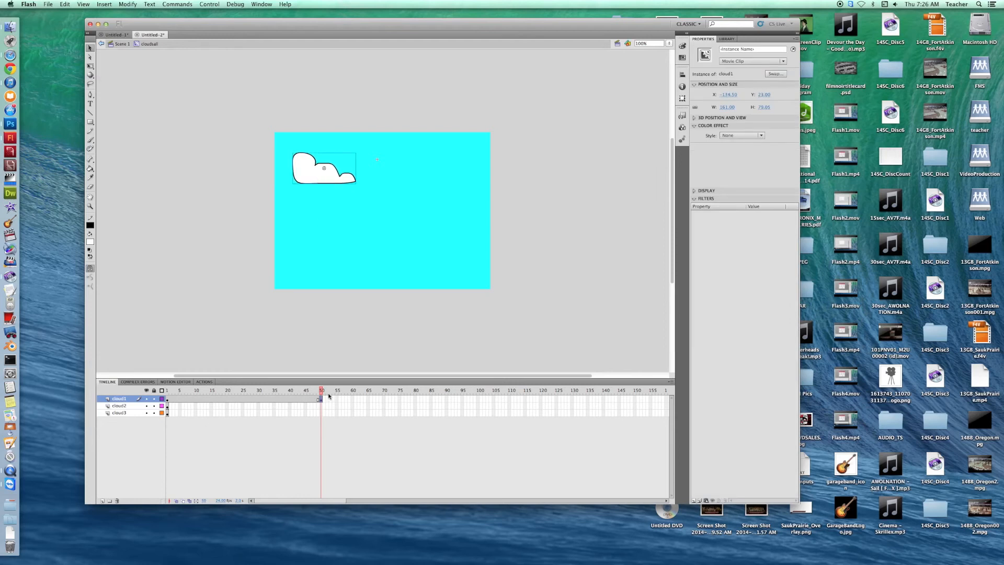
# Insert a keyframe at frame 100 of the cloud1 layer and move the cloud left to about X -198, Y 23.
pyautogui.click(478, 400)
pyautogui.rightClick(478, 400)
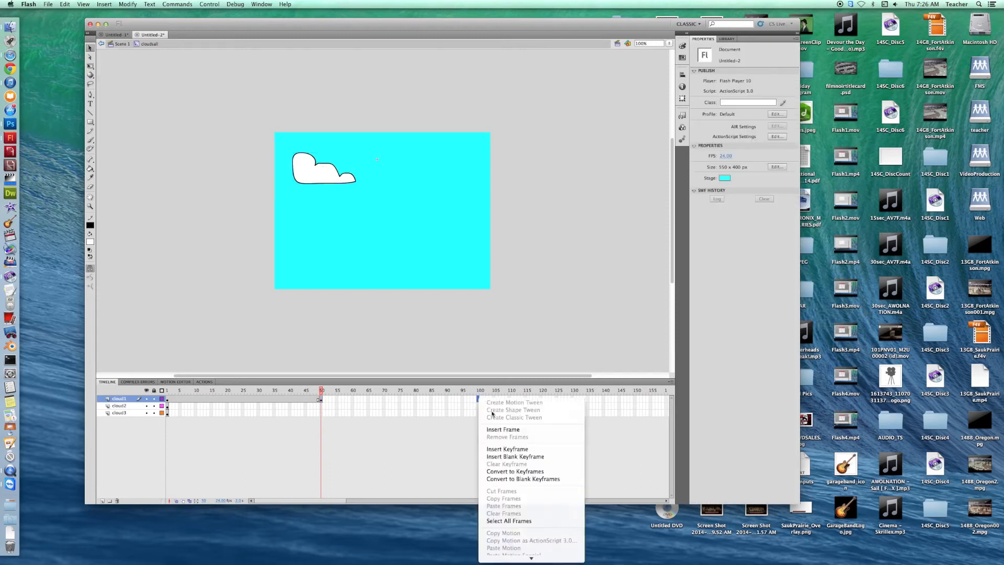
pyautogui.click(507, 450)
pyautogui.moveTo(310, 175); pyautogui.dragTo(291, 178)
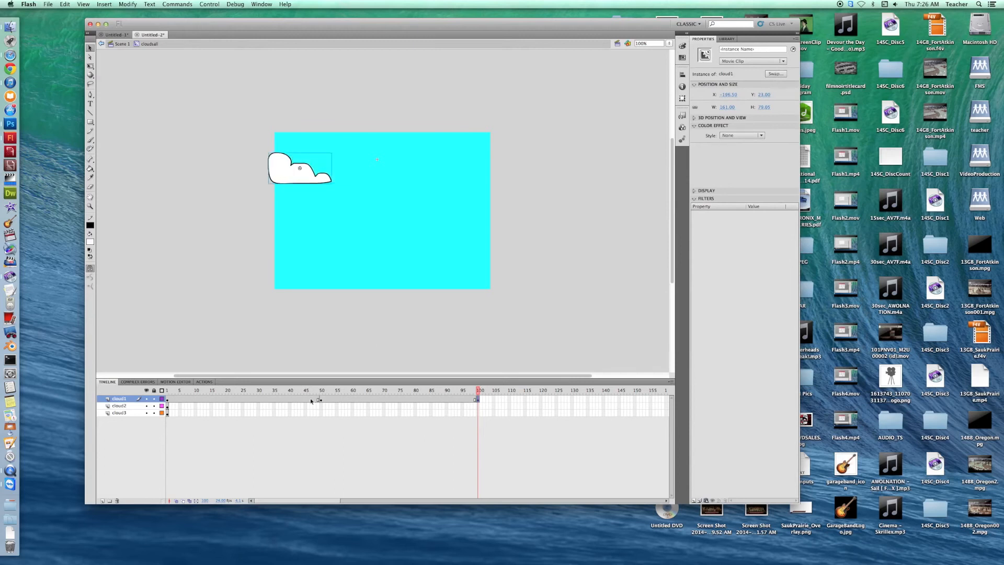
# Create classic tweens on the cloud1 layer for frames 1–50 and 50–100, and play the animation.
pyautogui.rightClick(271, 400)
pyautogui.click(294, 417)
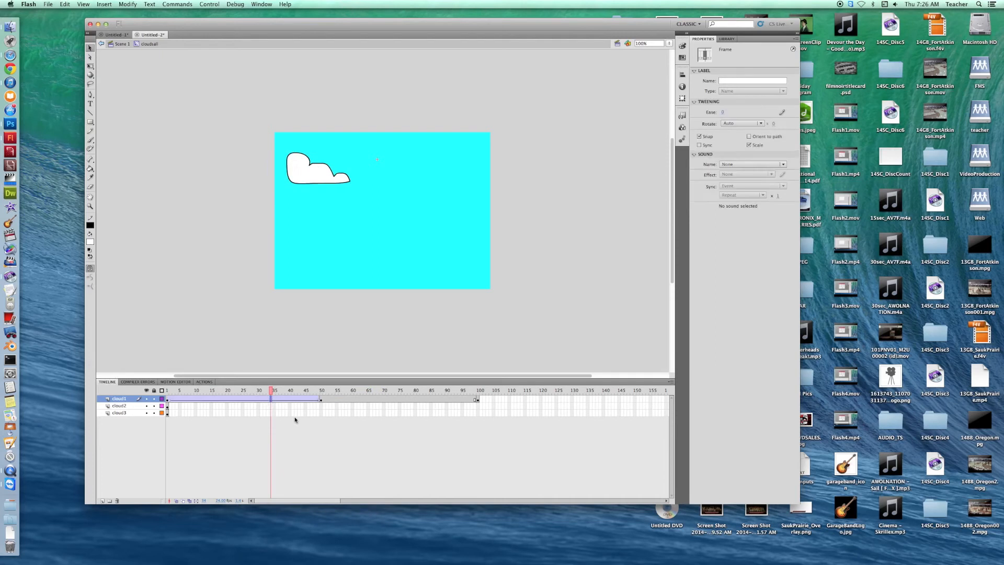
pyautogui.rightClick(364, 400)
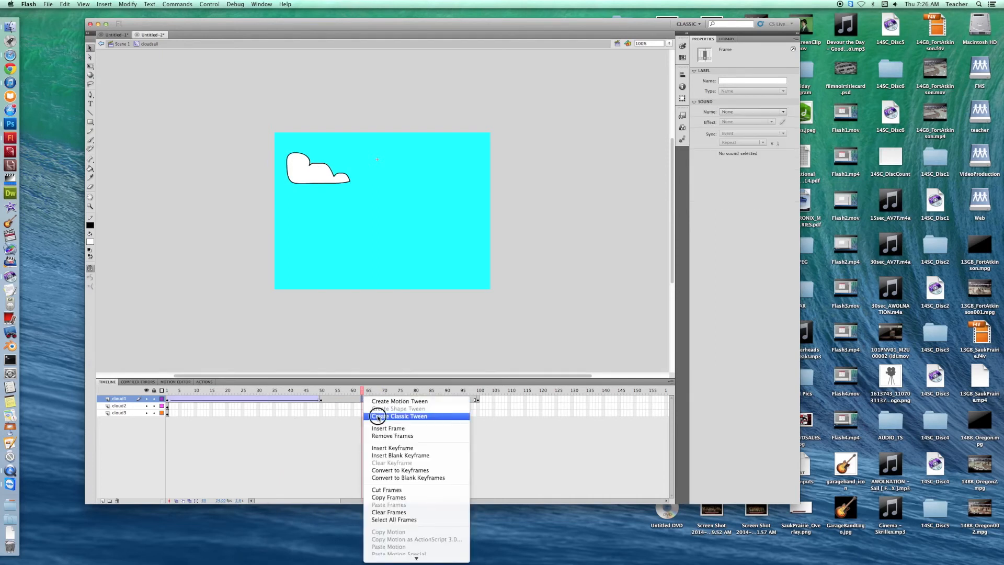
pyautogui.click(378, 417)
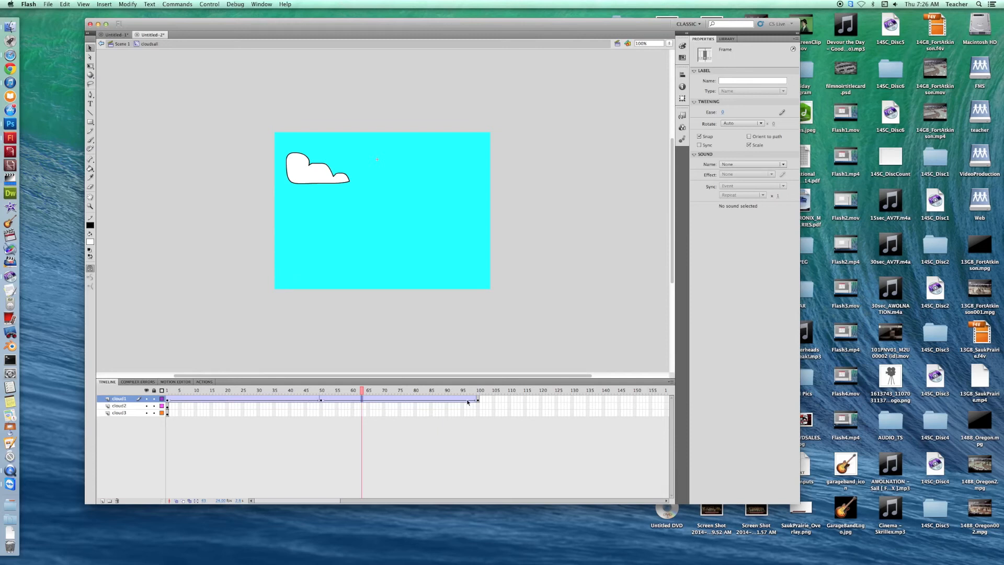
pyautogui.press('Return')
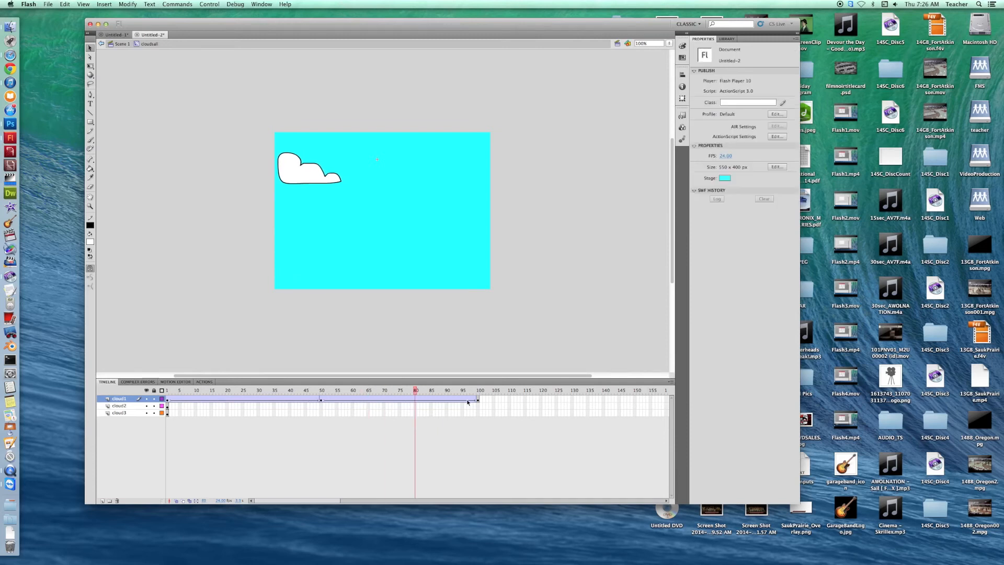
pyautogui.press('Return')
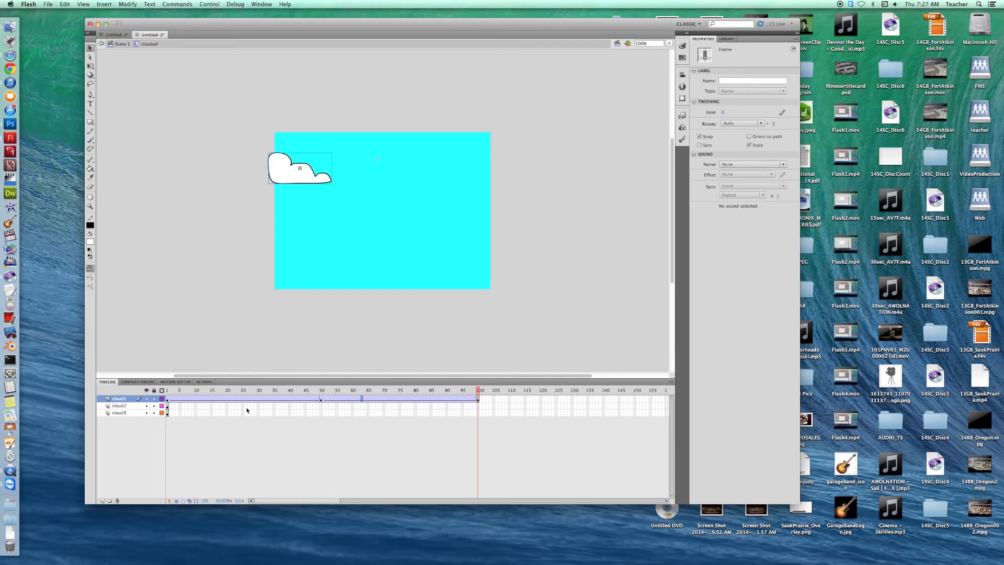
# Insert a keyframe at frame 50 of the cloud2 layer and move the cloud slightly left to about X -46.
pyautogui.click(167, 407)
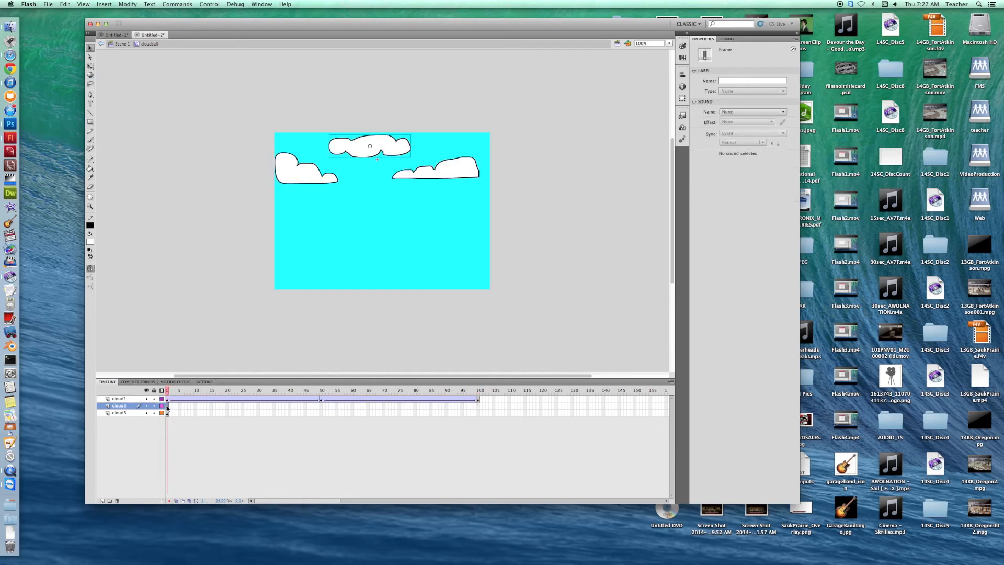
pyautogui.click(322, 408)
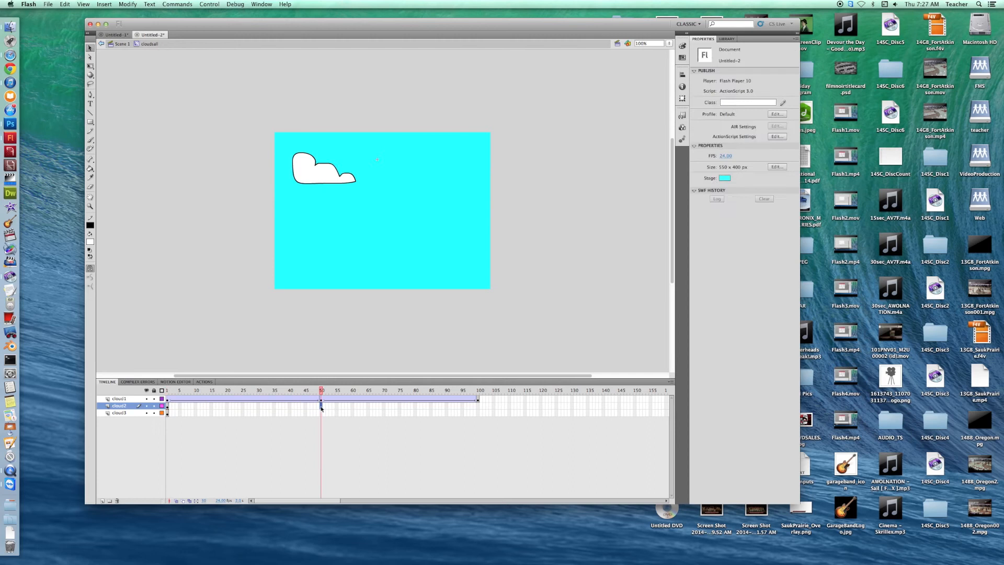
pyautogui.rightClick(322, 408)
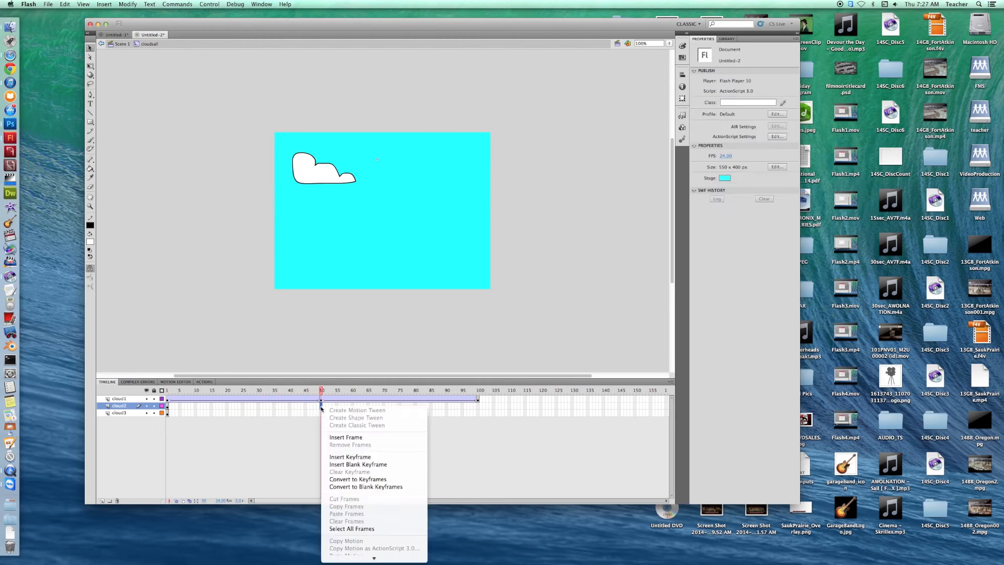
pyautogui.click(348, 457)
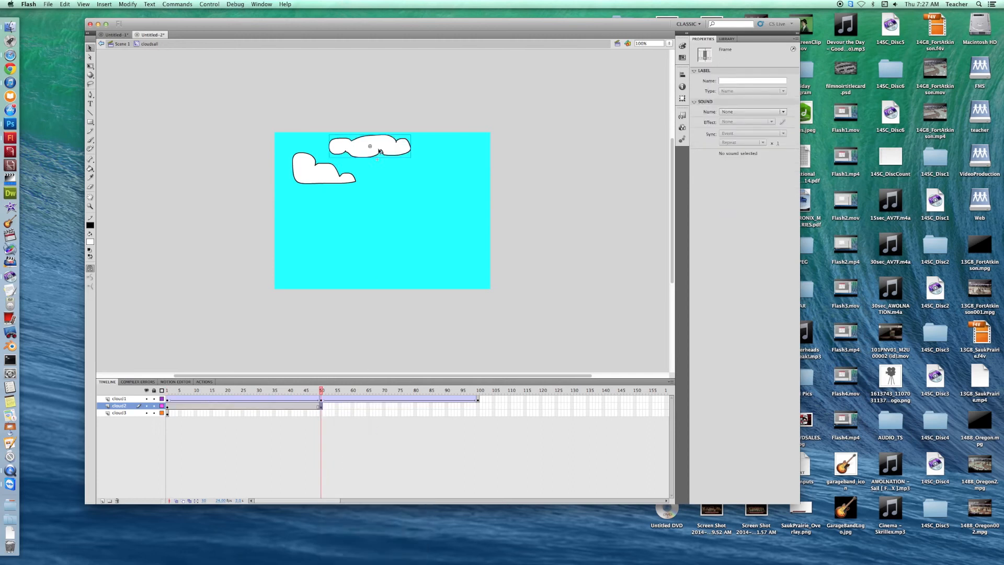
pyautogui.moveTo(382, 148); pyautogui.dragTo(370, 148)
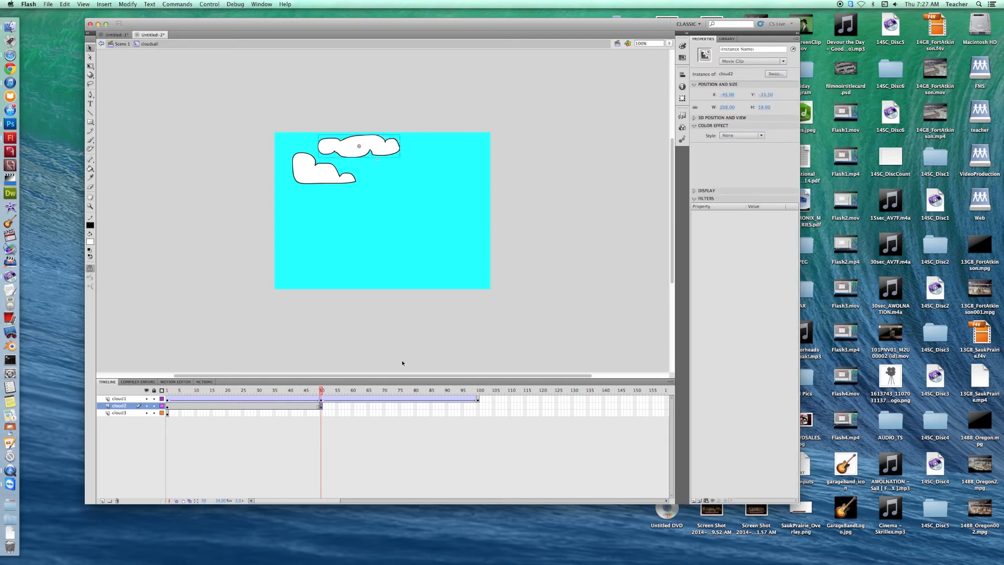
# Insert a keyframe at frame 100 of the cloud2 layer and move the cloud right to about X 43.
pyautogui.click(477, 406)
pyautogui.rightClick(477, 406)
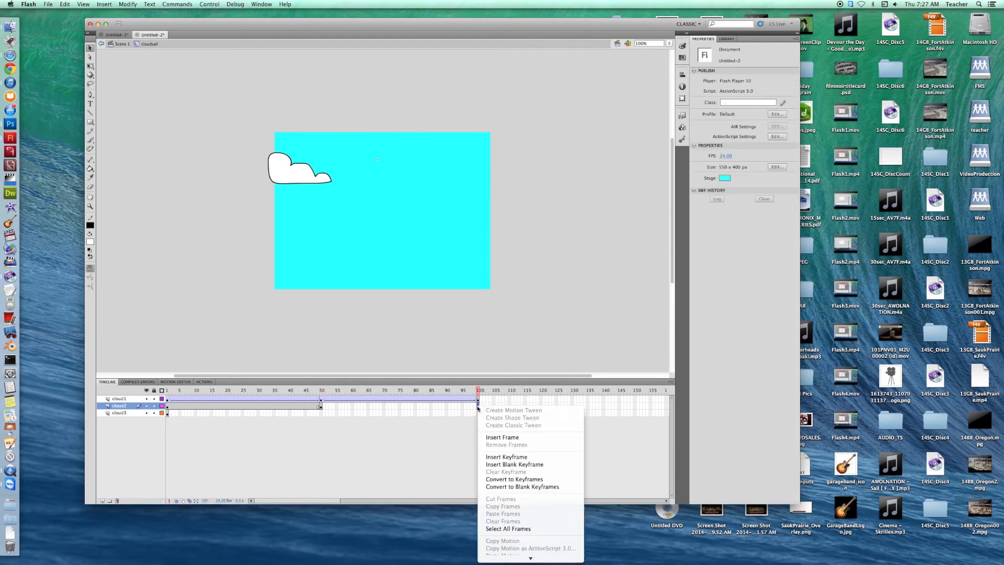
pyautogui.click(504, 456)
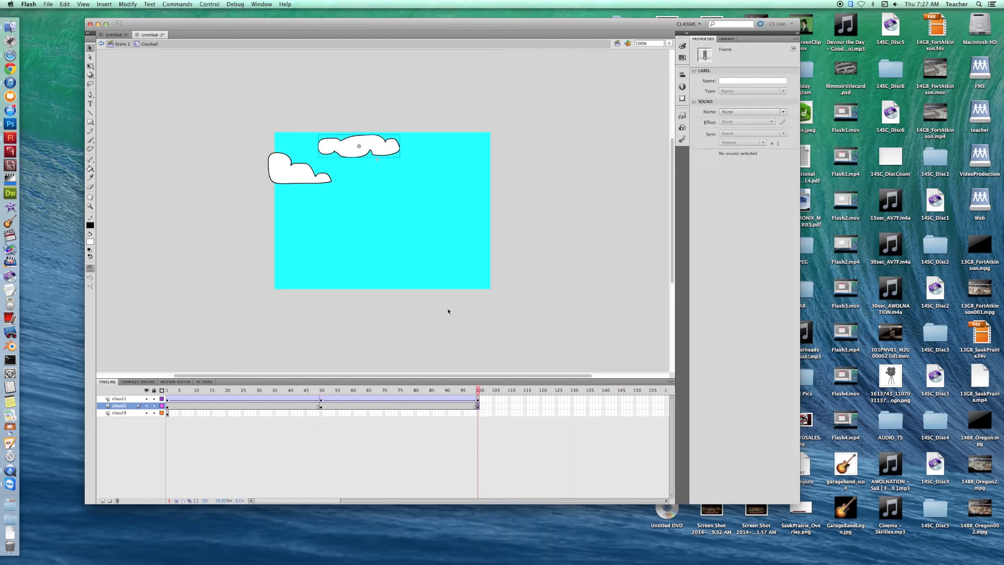
pyautogui.moveTo(369, 150); pyautogui.dragTo(406, 149)
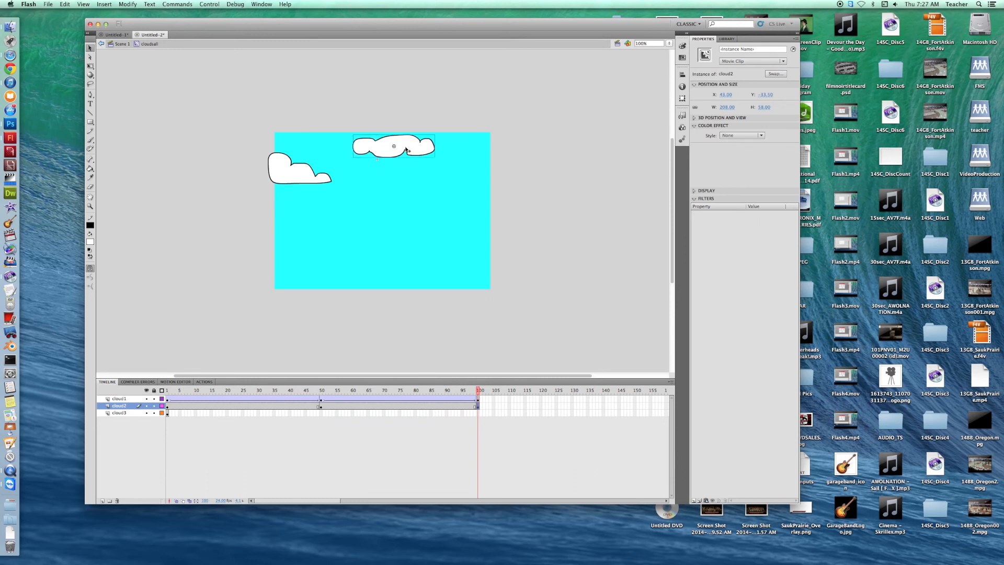
# Create classic tweens on the cloud2 layer for frames 1–50 and 50–100.
pyautogui.rightClick(270, 407)
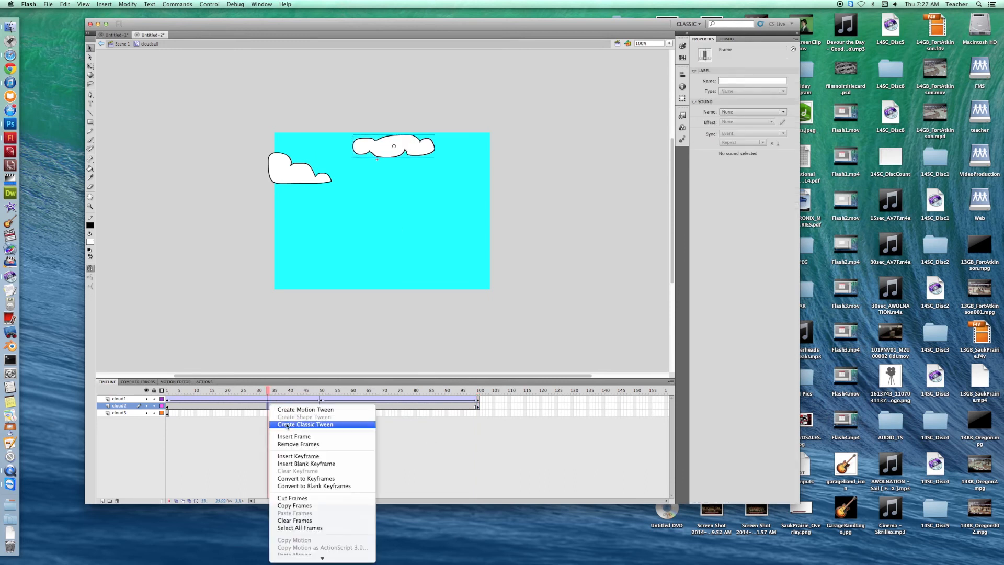
pyautogui.click(287, 425)
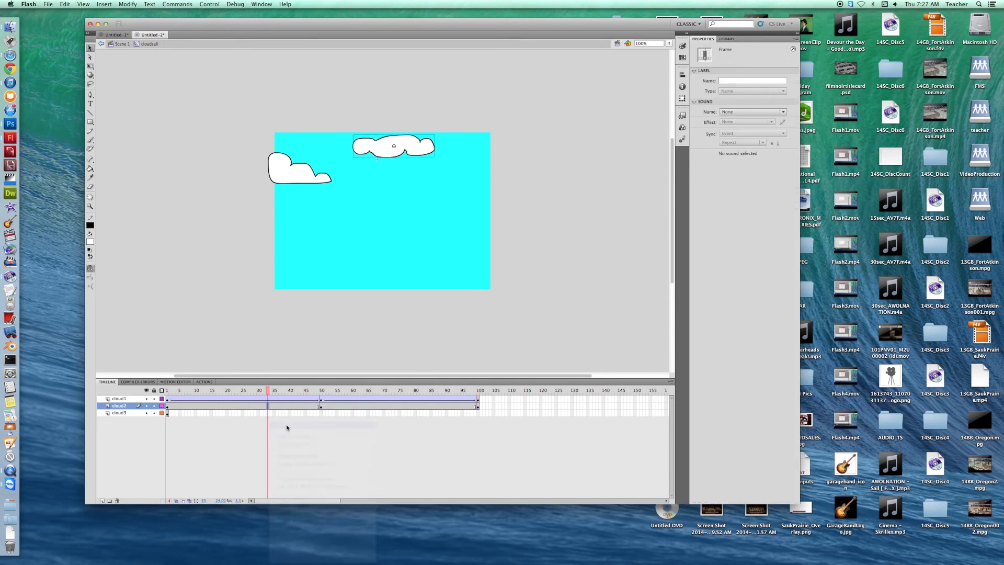
pyautogui.rightClick(362, 410)
pyautogui.click(398, 427)
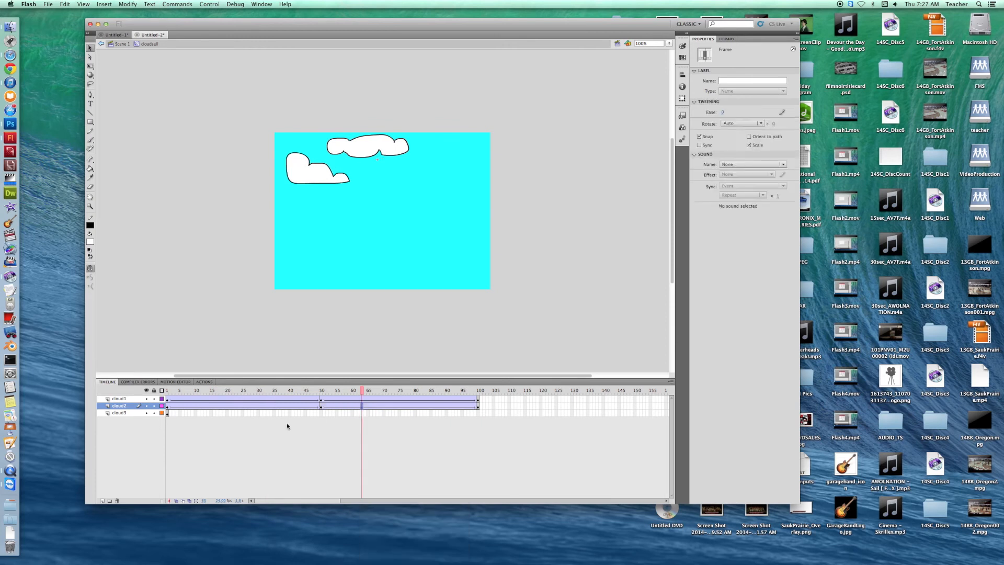
# Insert a keyframe at frame 50 of the cloud3 layer and move the cloud slightly left to about X 105.
pyautogui.click(168, 414)
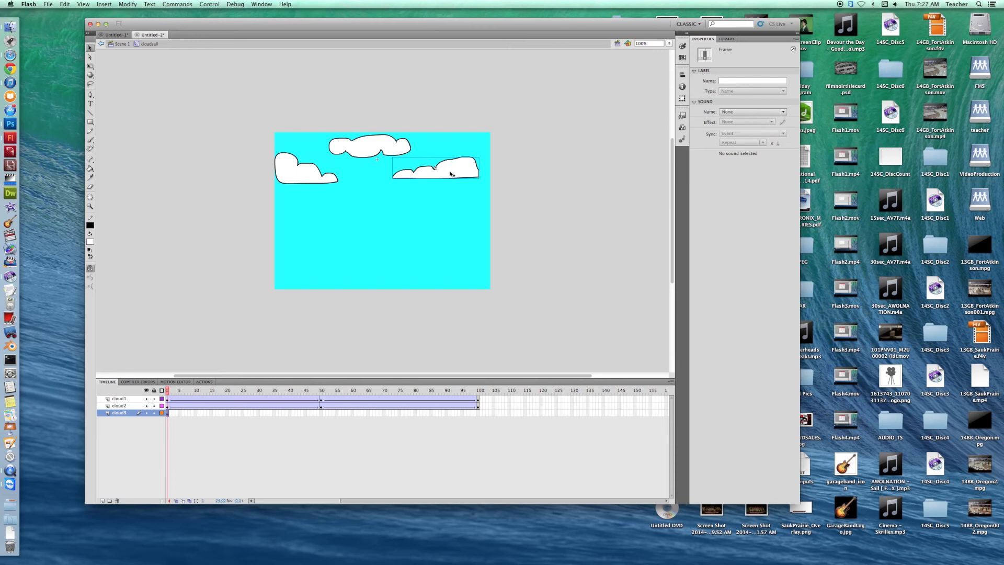
pyautogui.moveTo(456, 174)
pyautogui.mouseDown()
pyautogui.moveTo(442, 172)
pyautogui.moveTo(456, 169)
pyautogui.mouseUp()
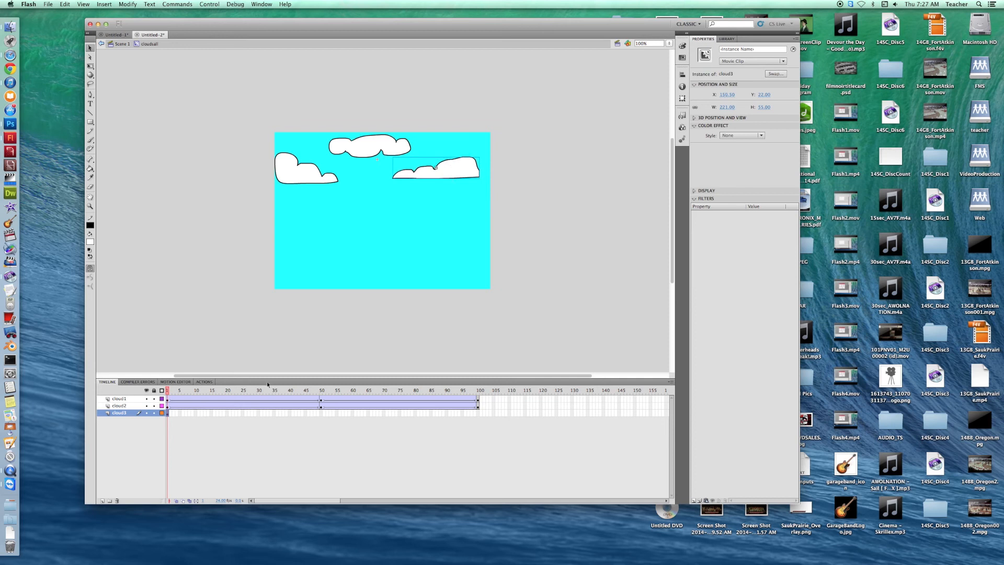
pyautogui.click(320, 414)
pyautogui.rightClick(320, 414)
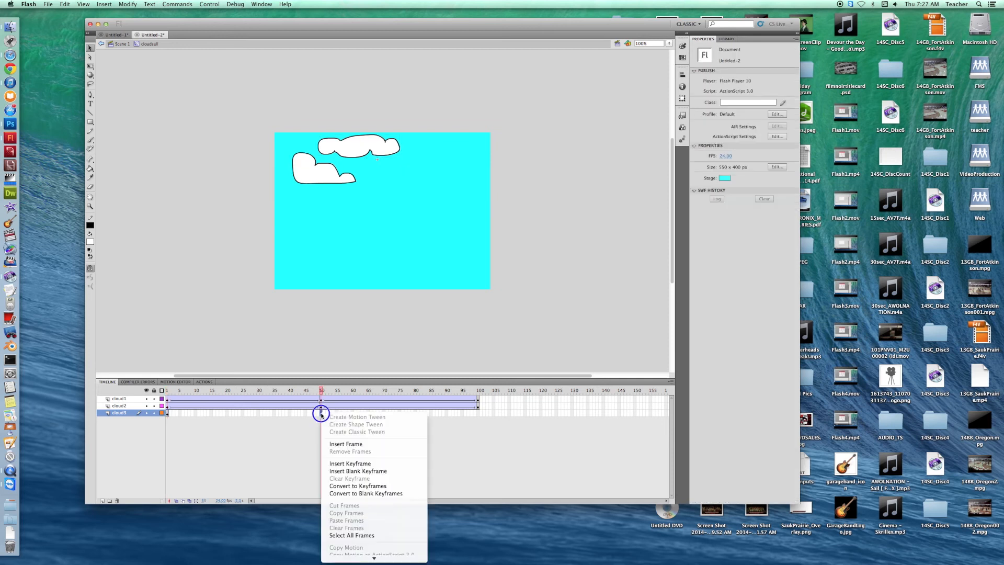
pyautogui.click(354, 464)
pyautogui.moveTo(457, 179); pyautogui.dragTo(441, 174)
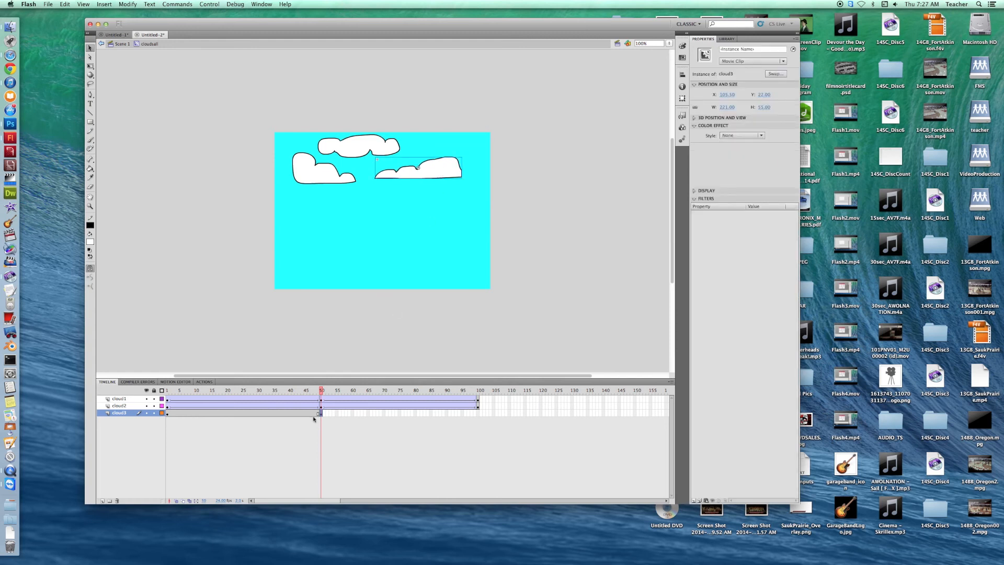
# Insert a keyframe at frame 100 of the cloud3 layer and move the cloud right, partly past the stage's right edge.
pyautogui.click(477, 414)
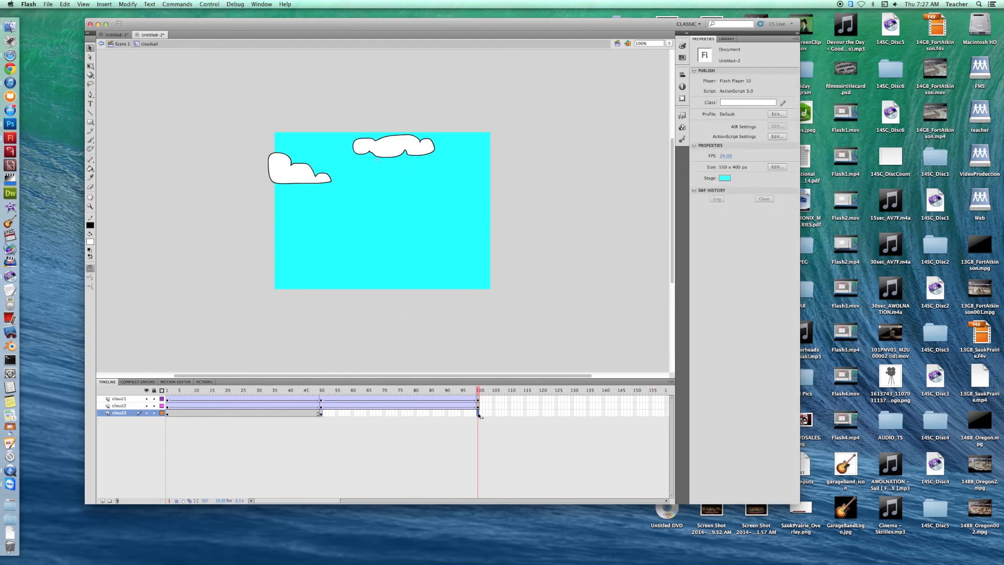
pyautogui.rightClick(477, 414)
pyautogui.click(508, 463)
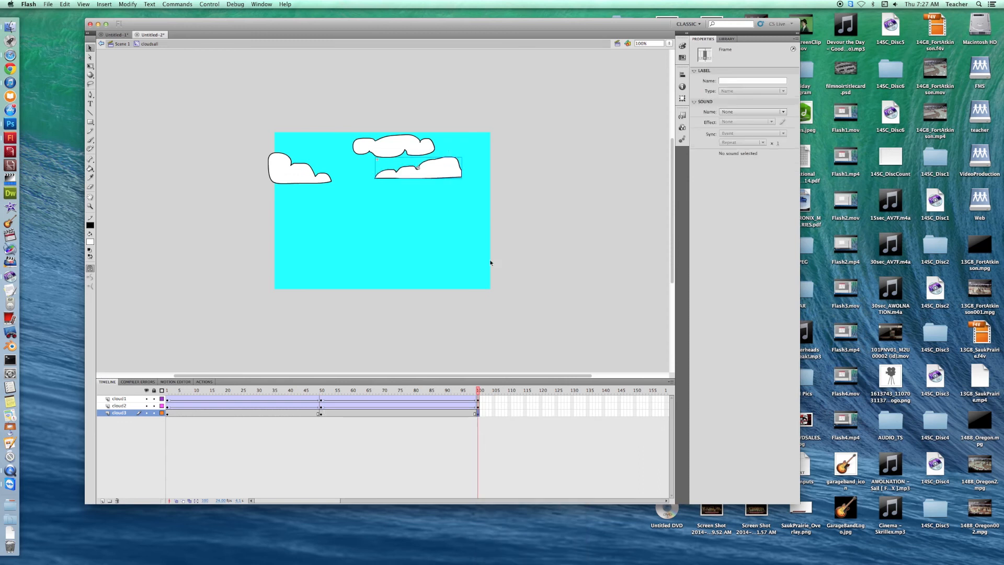
pyautogui.moveTo(448, 167); pyautogui.dragTo(510, 166)
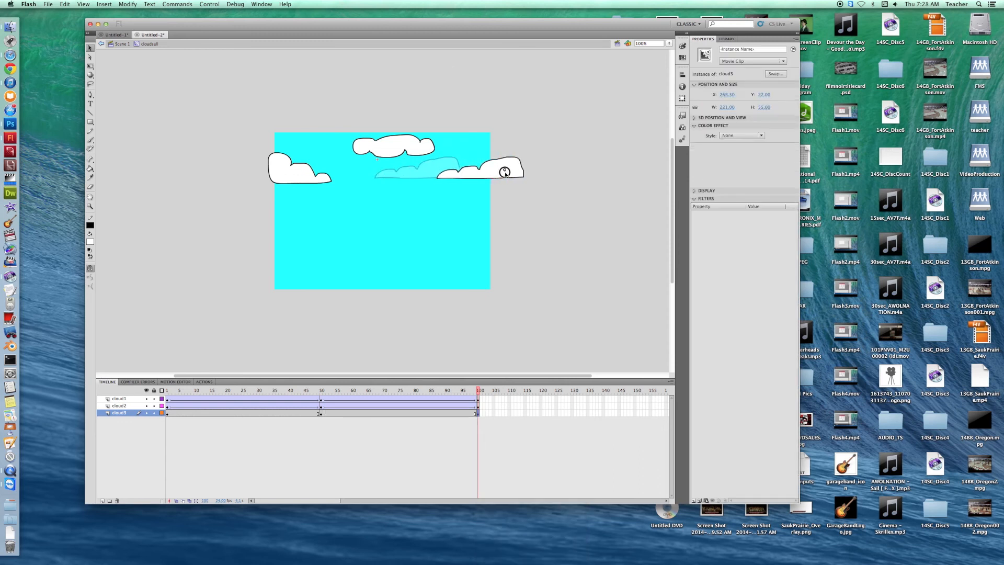
# Create classic tweens on the cloud3 layer for frames 1–50 and 50–100, and play the animation.
pyautogui.rightClick(264, 413)
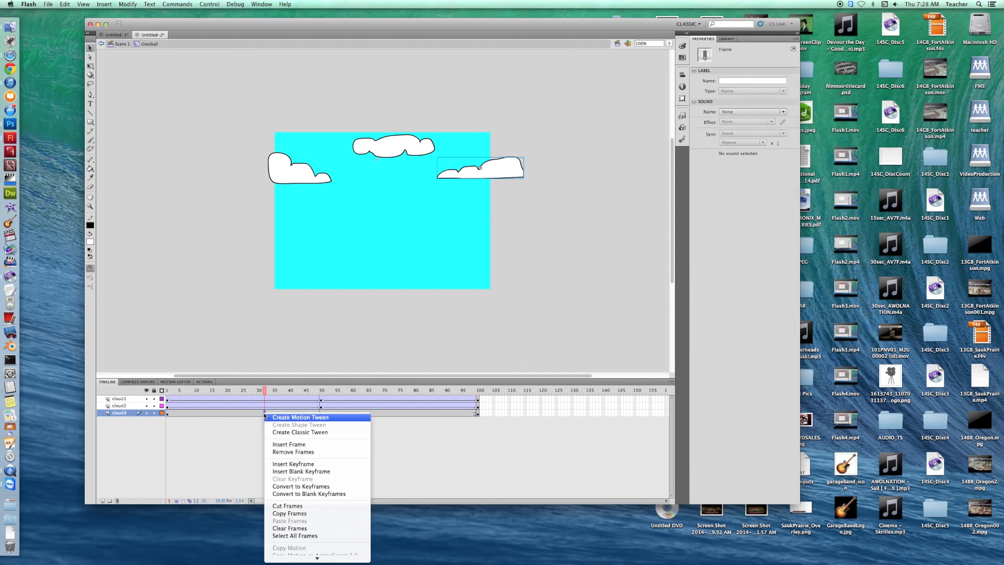
pyautogui.click(291, 432)
pyautogui.click(374, 415)
pyautogui.rightClick(374, 413)
pyautogui.click(399, 433)
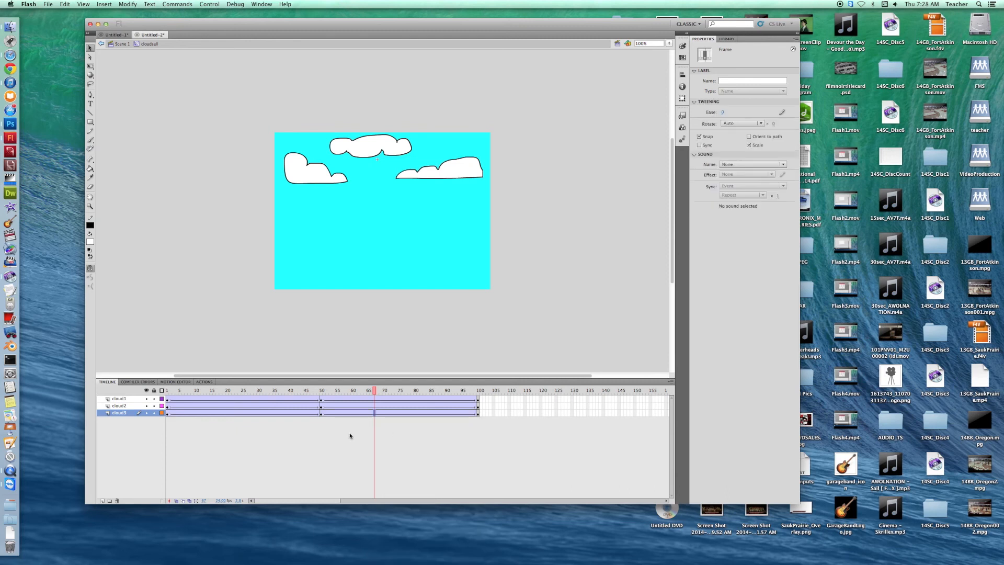
pyautogui.press('Return')
pyautogui.press('Return')
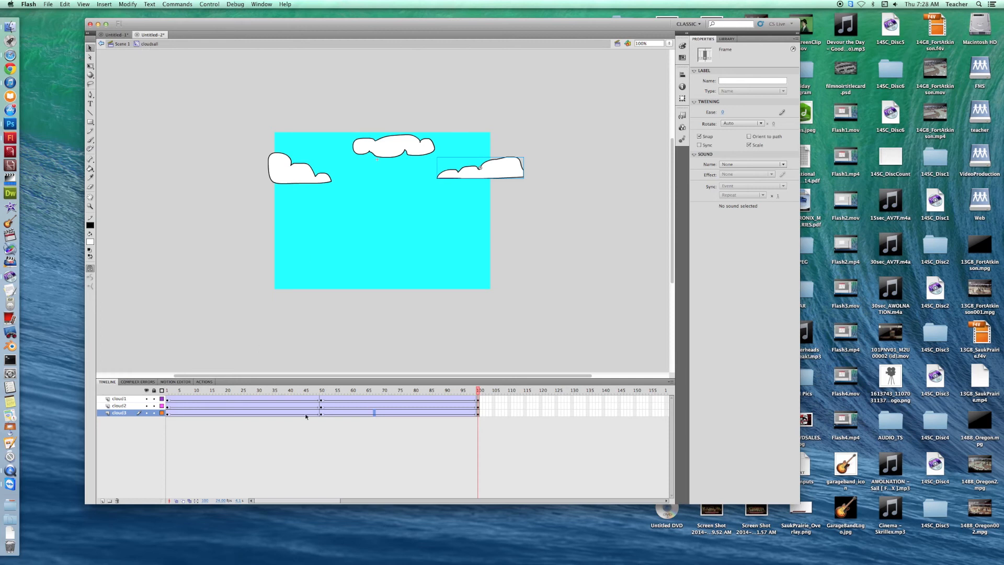
# Return from the cloudsall symbol to Scene 1 and test the movie in Flash Professional.
pyautogui.click(121, 44)
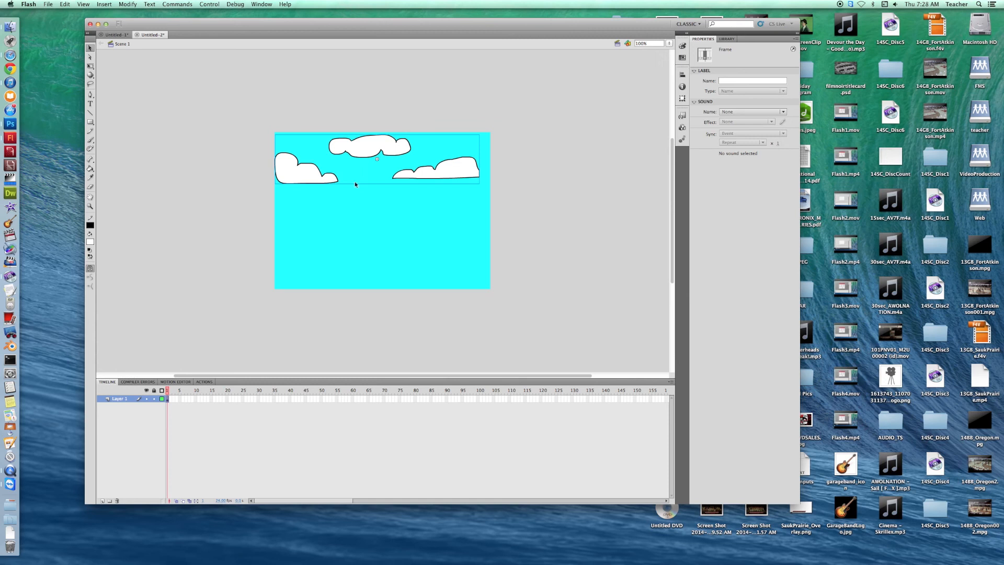
pyautogui.click(213, 4)
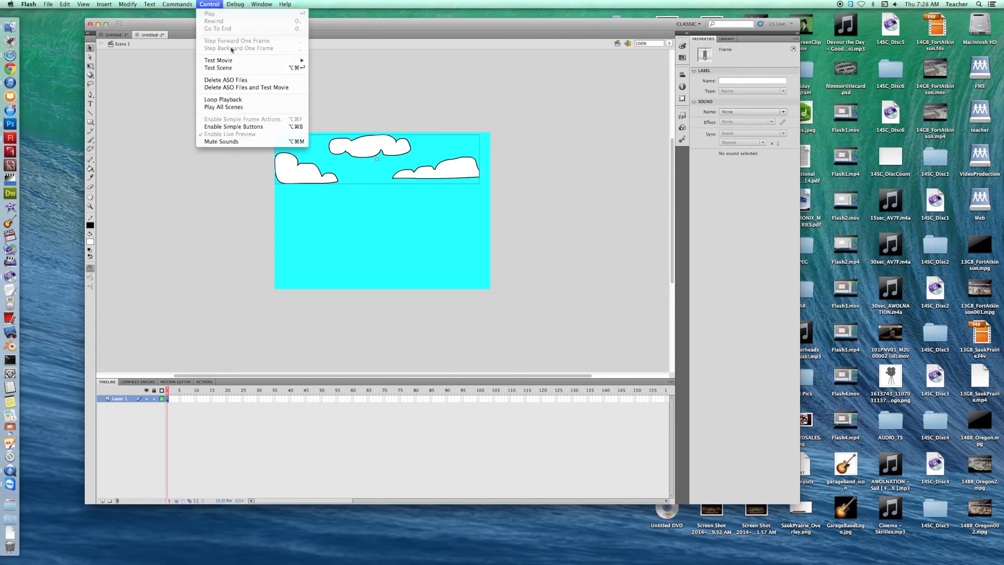
pyautogui.moveTo(240, 60)
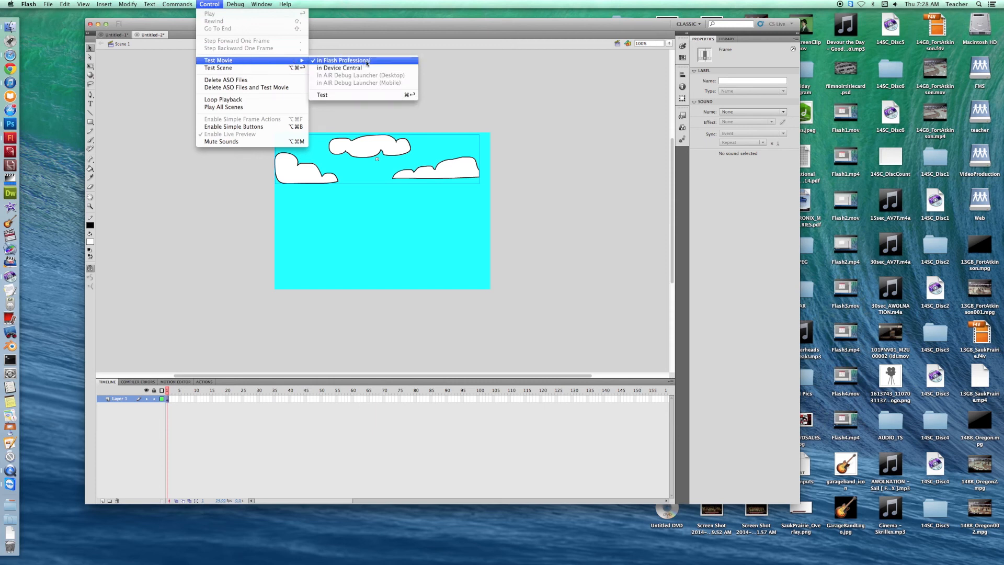
pyautogui.click(367, 62)
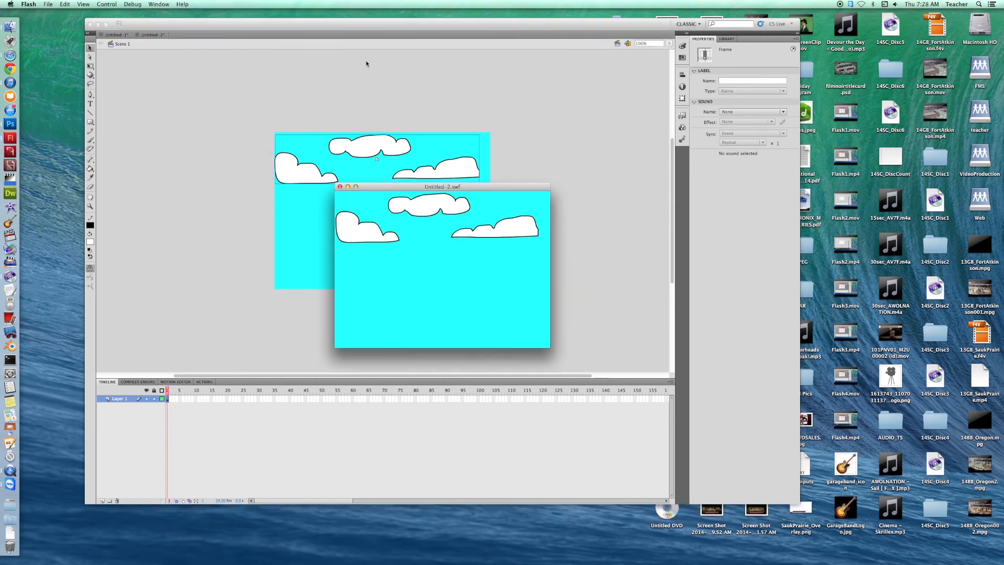